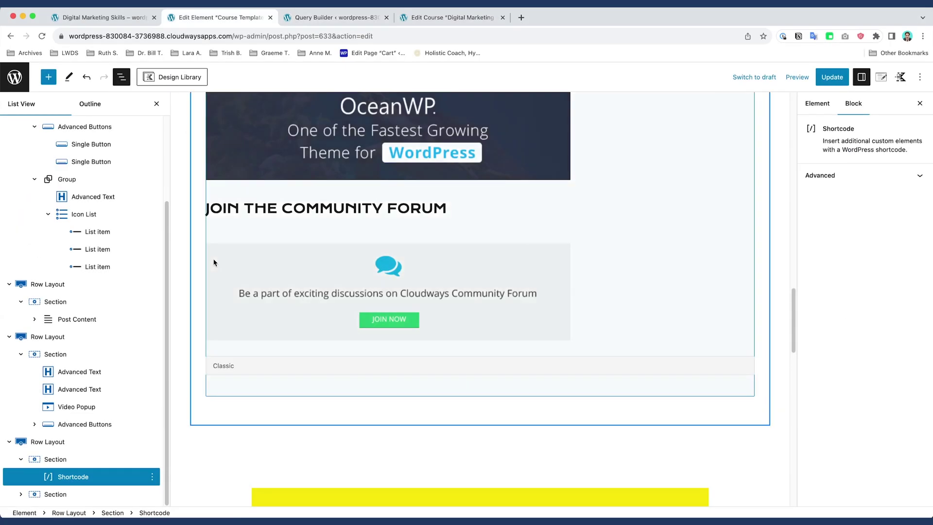
pyautogui.scroll(10, 214, 263)
pyautogui.scroll(10, 214, 263)
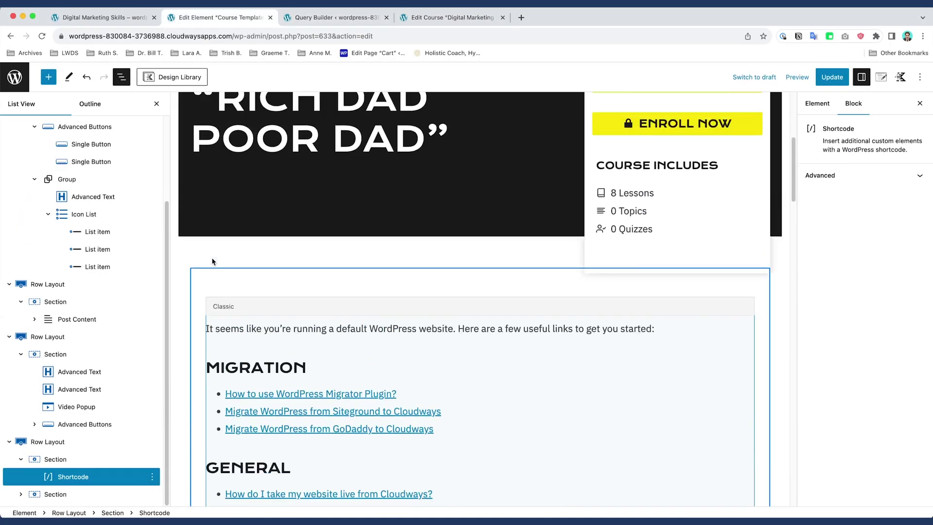
pyautogui.scroll(3, 213, 263)
pyautogui.scroll(3, 447, 273)
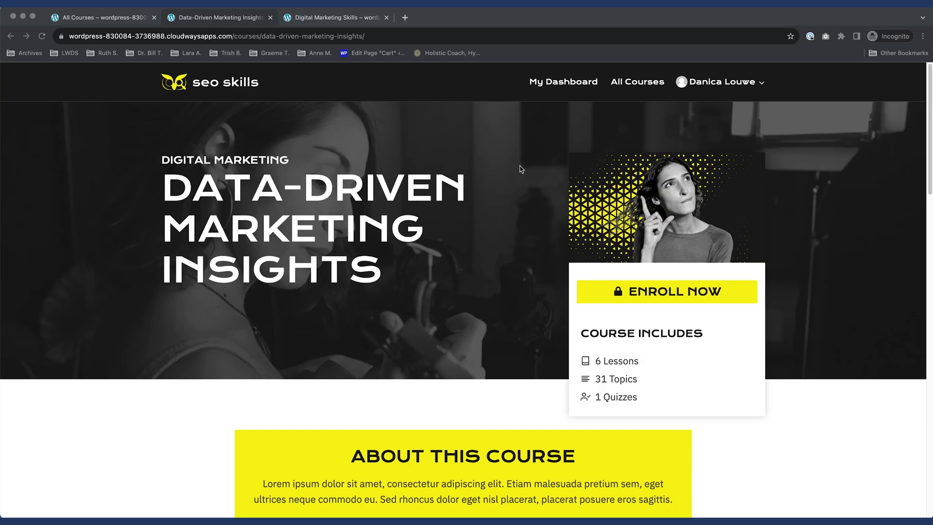
pyautogui.scroll(-1, 613, 226)
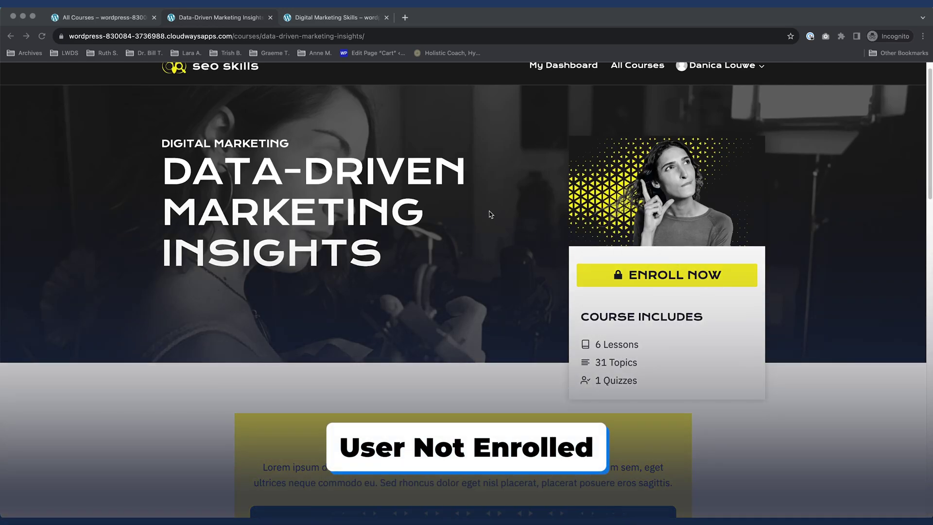
pyautogui.scroll(1, 491, 213)
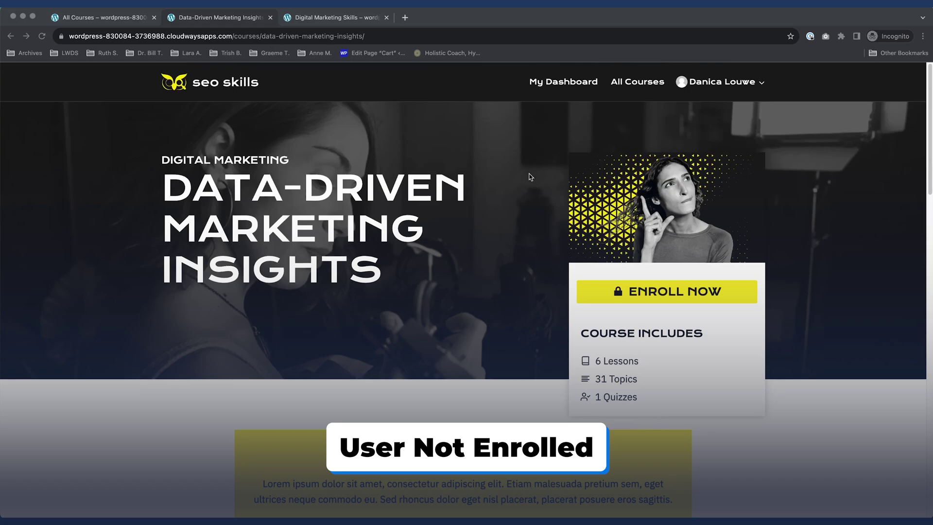
pyautogui.scroll(-3, 705, 240)
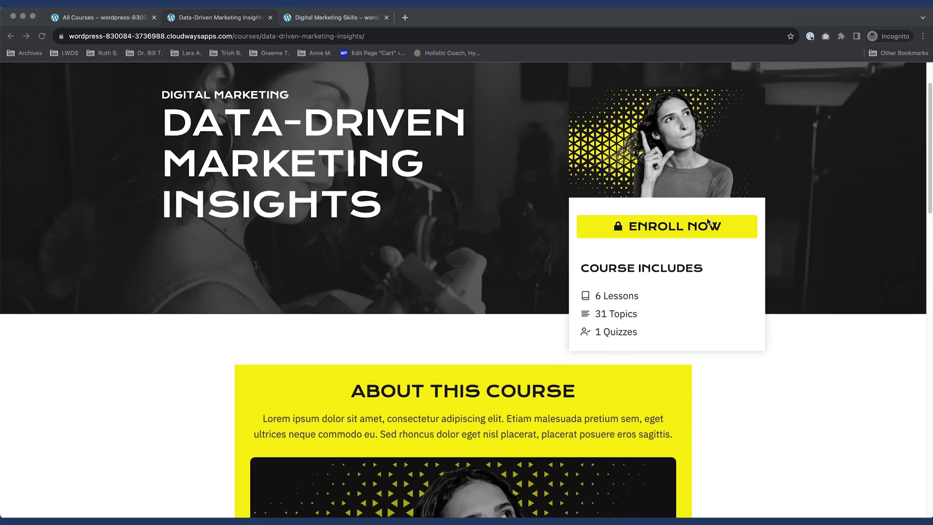
pyautogui.scroll(-4, 706, 221)
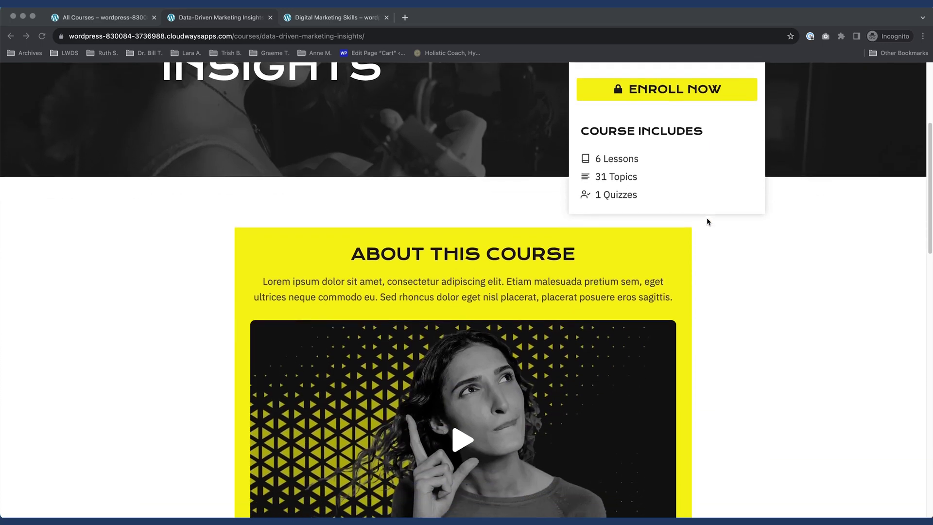
pyautogui.scroll(-3, 707, 220)
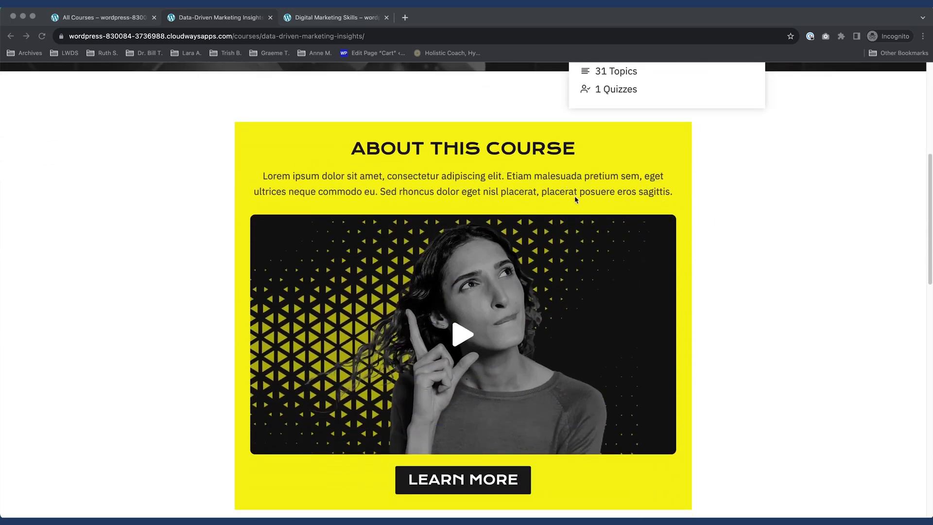
pyautogui.scroll(-2, 575, 199)
pyautogui.scroll(-2, 576, 204)
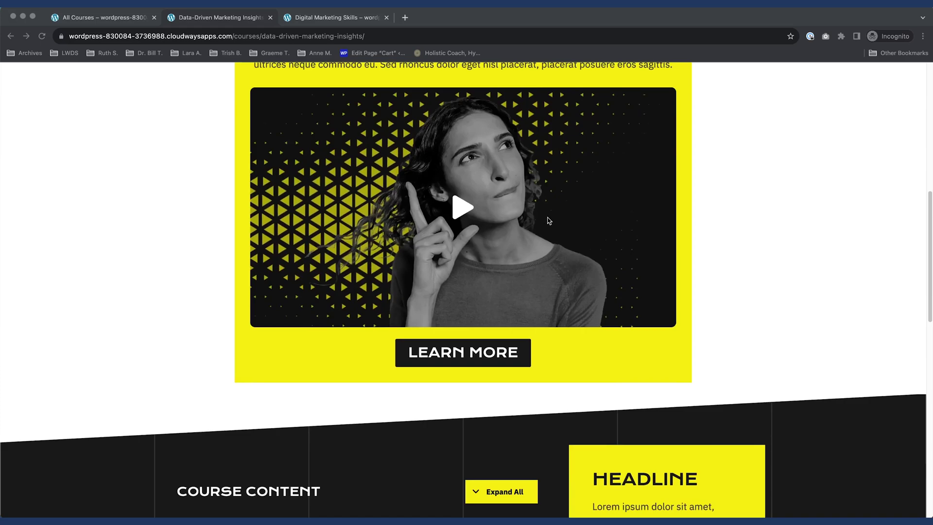
pyautogui.scroll(-3, 548, 221)
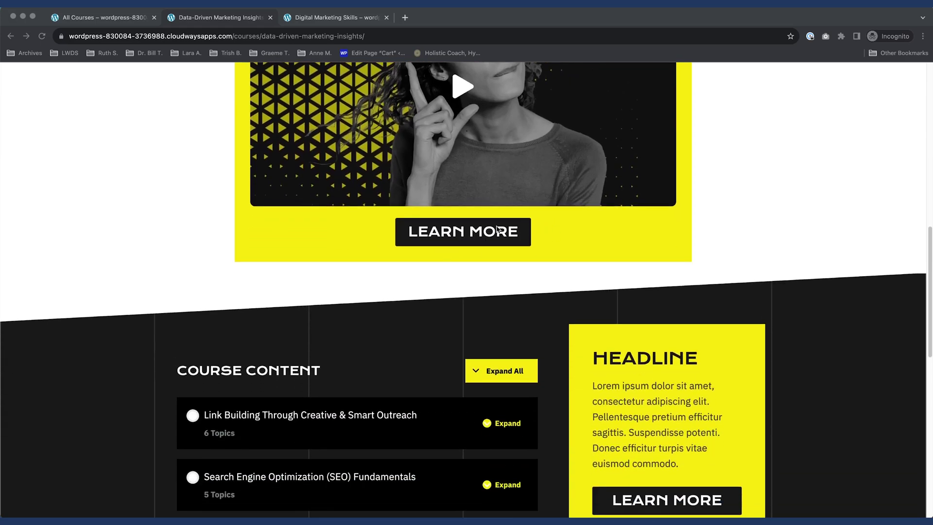
pyautogui.scroll(1, 719, 213)
pyautogui.scroll(15, 704, 210)
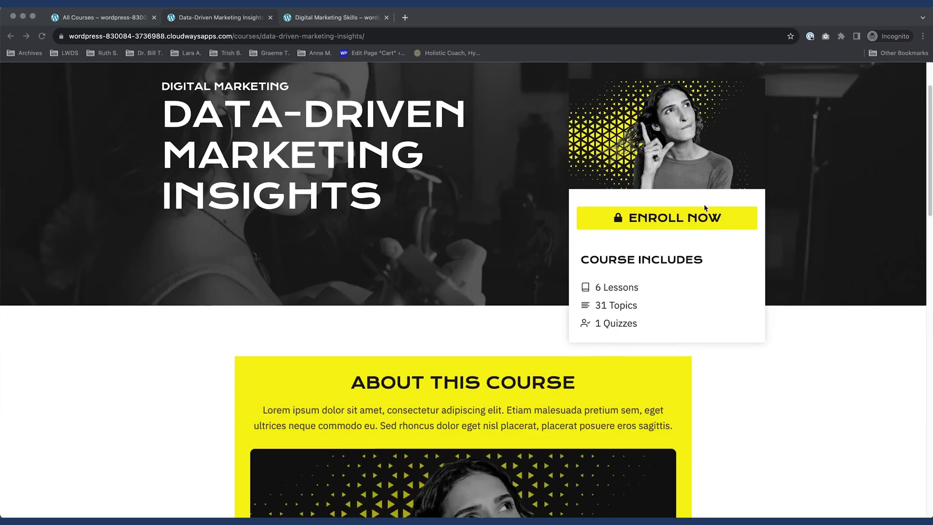
pyautogui.scroll(-10, 705, 217)
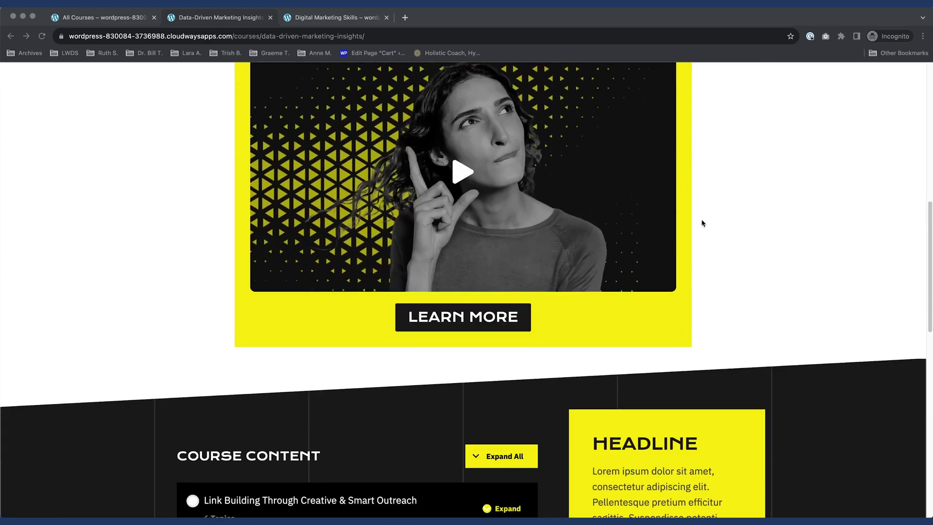
pyautogui.scroll(-2, 702, 222)
pyautogui.scroll(-3, 702, 222)
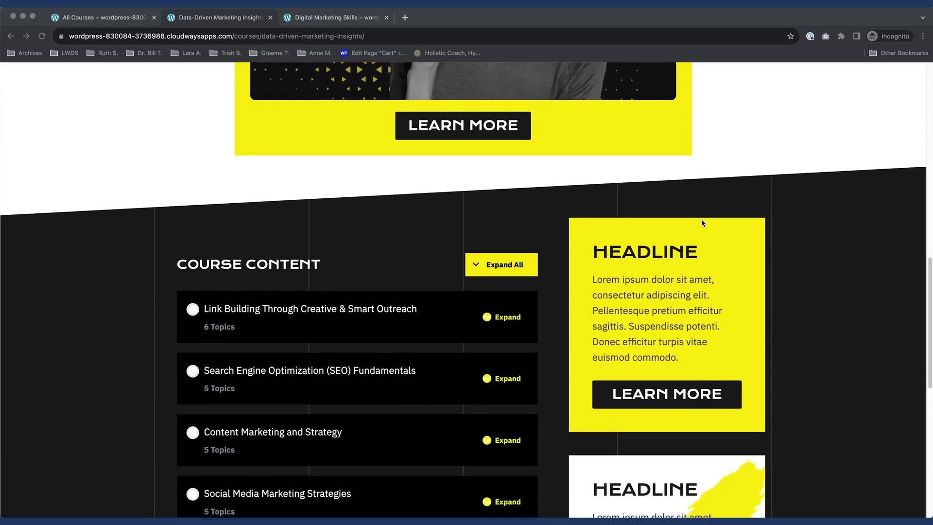
pyautogui.scroll(-3, 702, 221)
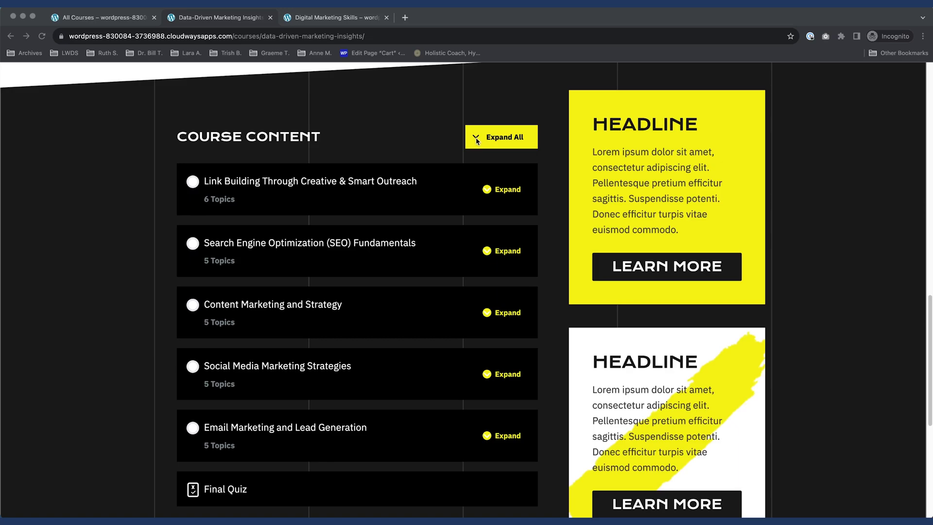
pyautogui.click(503, 139)
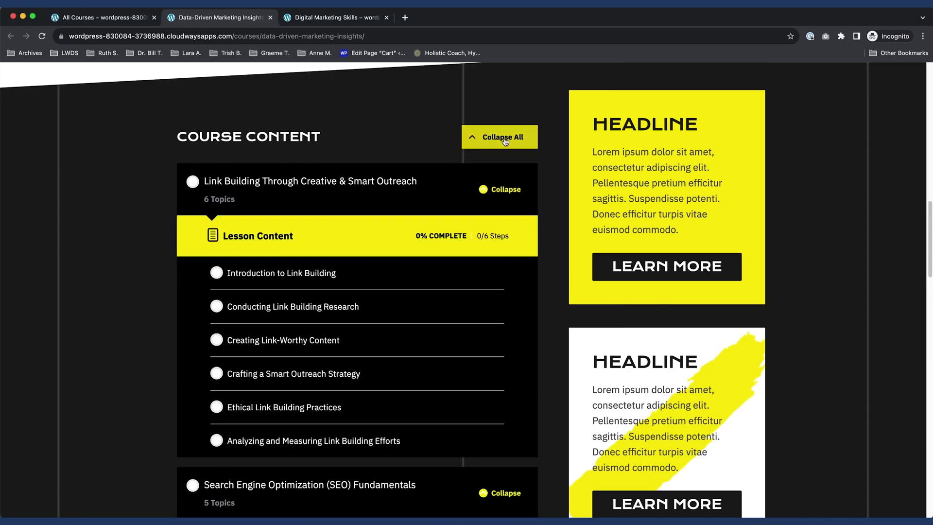
pyautogui.click(503, 138)
pyautogui.scroll(-1, 724, 98)
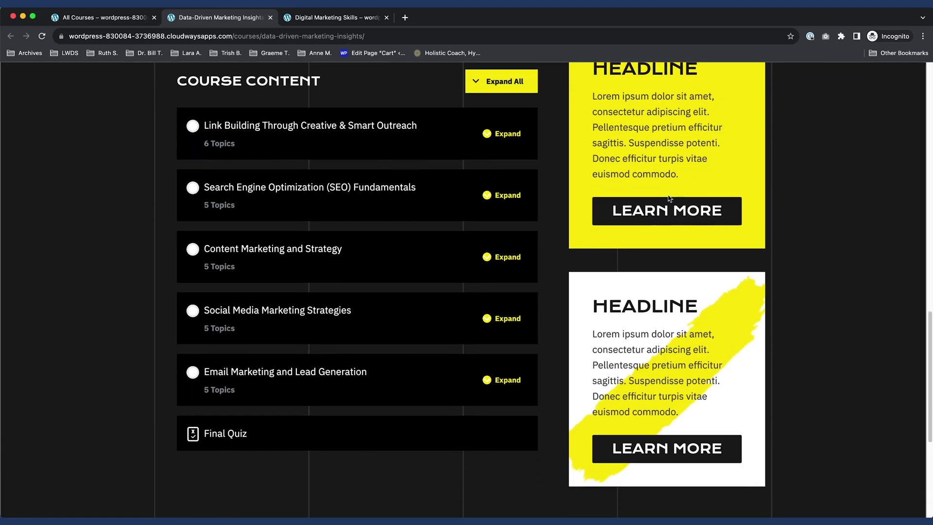
pyautogui.scroll(-1, 732, 278)
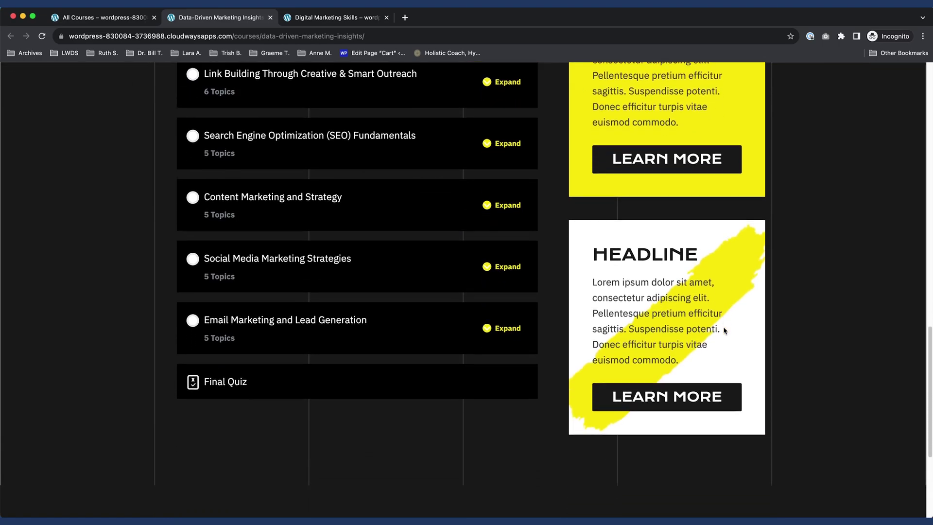
pyautogui.scroll(-4, 727, 322)
pyautogui.scroll(5, 729, 317)
pyautogui.scroll(5, 732, 309)
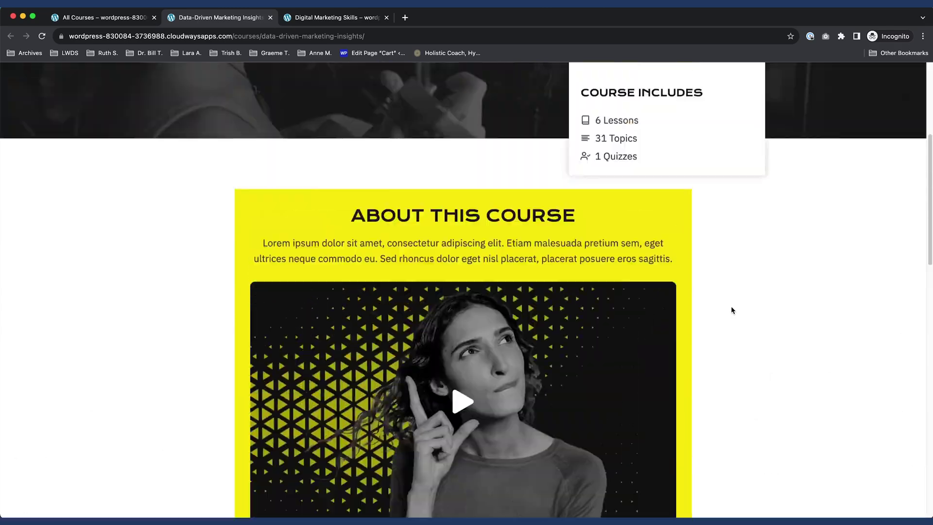
pyautogui.scroll(3, 731, 300)
pyautogui.scroll(1, 722, 277)
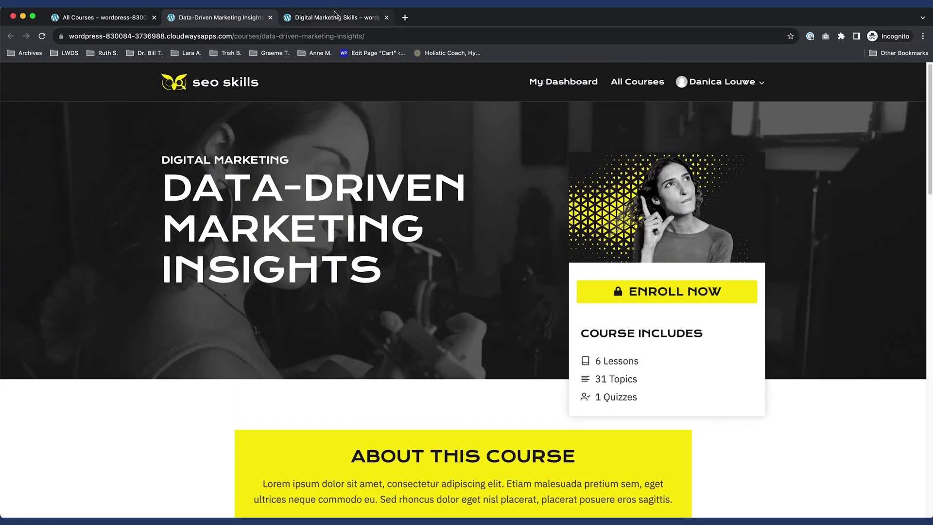
# - Switch to the logged-in Digital Marketing Skills course page offering Enroll Now
pyautogui.click(342, 24)
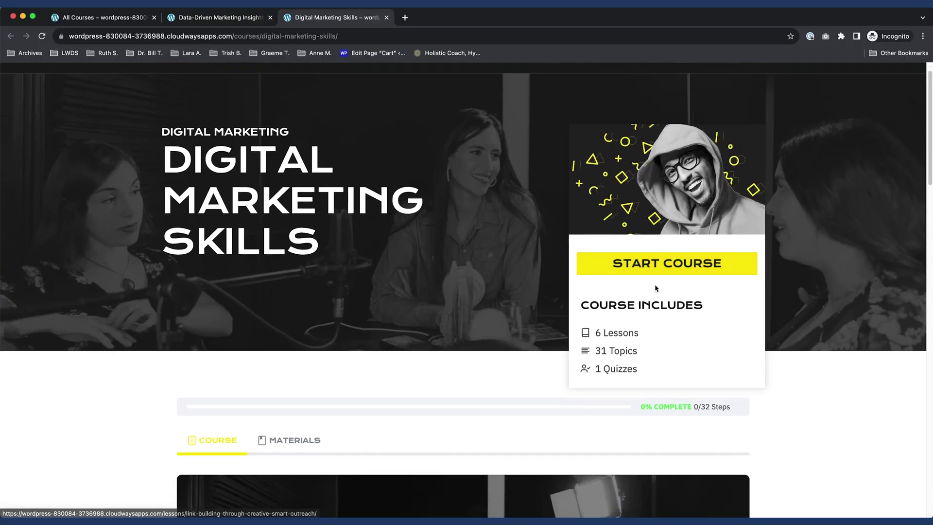
pyautogui.scroll(-5, 642, 289)
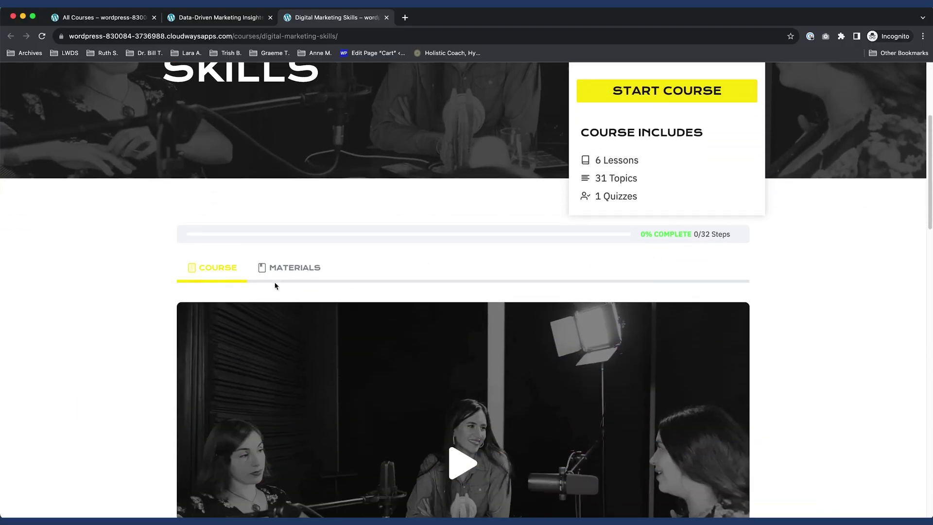
pyautogui.scroll(-1, 275, 286)
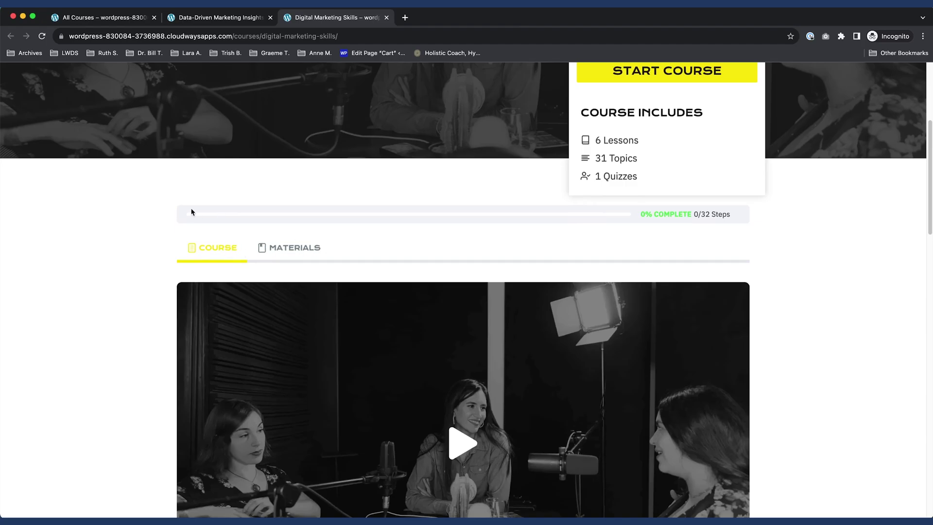
pyautogui.scroll(-4, 768, 214)
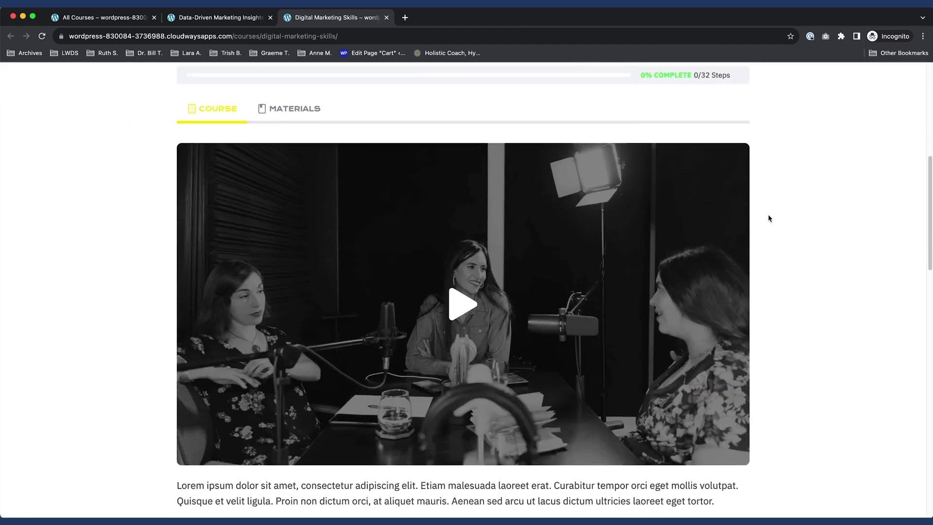
pyautogui.scroll(-6, 769, 215)
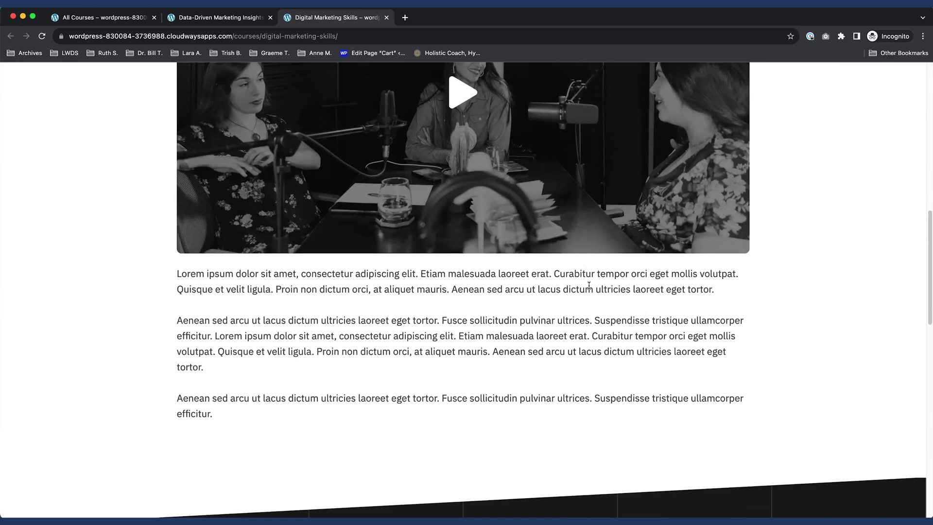
pyautogui.scroll(-5, 586, 284)
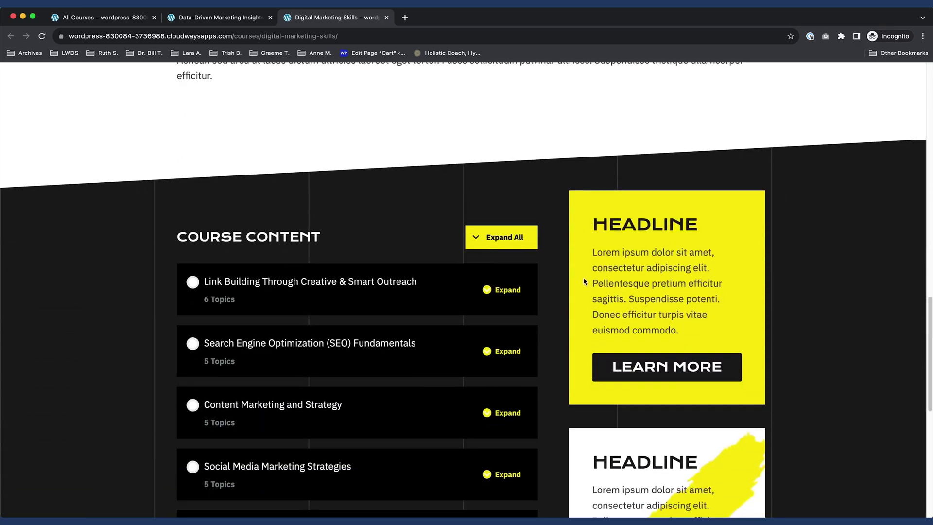
pyautogui.scroll(-1, 502, 158)
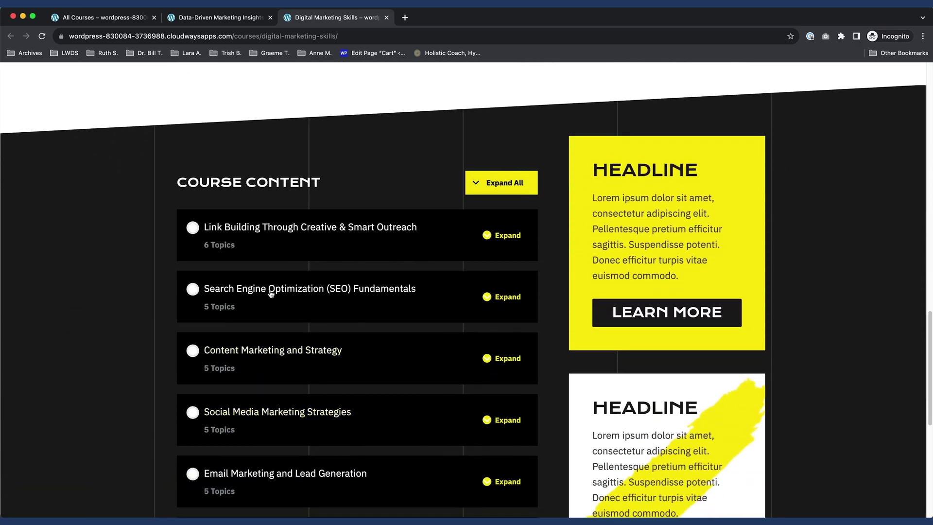
pyautogui.scroll(-2, 650, 269)
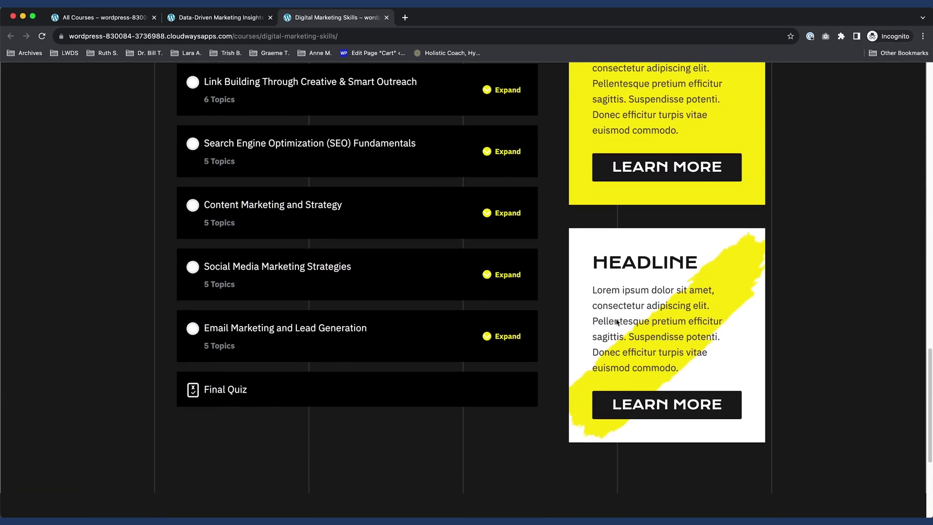
pyautogui.scroll(-2, 666, 286)
pyautogui.scroll(6, 618, 207)
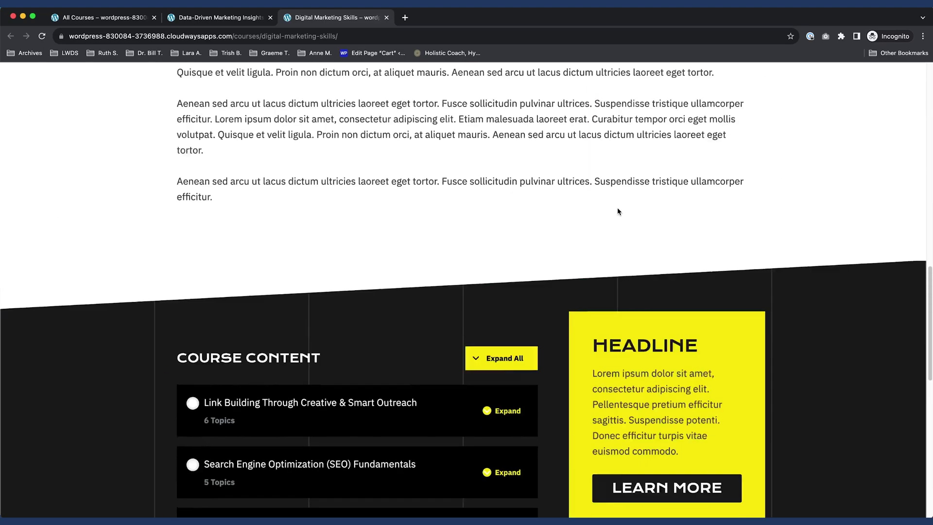
pyautogui.scroll(6, 616, 204)
pyautogui.scroll(5, 616, 204)
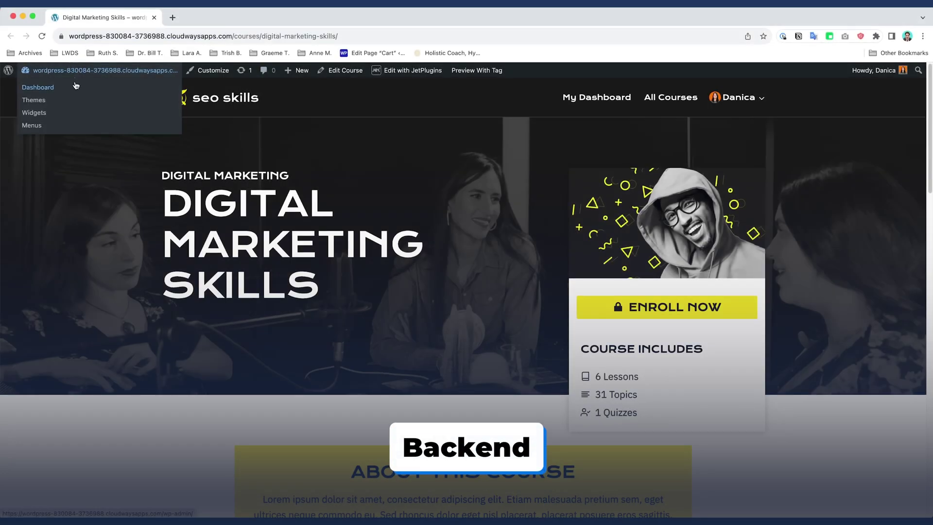
# - From a new wp-admin tab, reach Kadence Elements and edit Course Template 1
pyautogui.keyDown('super'); pyautogui.click(75, 86); pyautogui.keyUp('super')
pyautogui.click(207, 17)
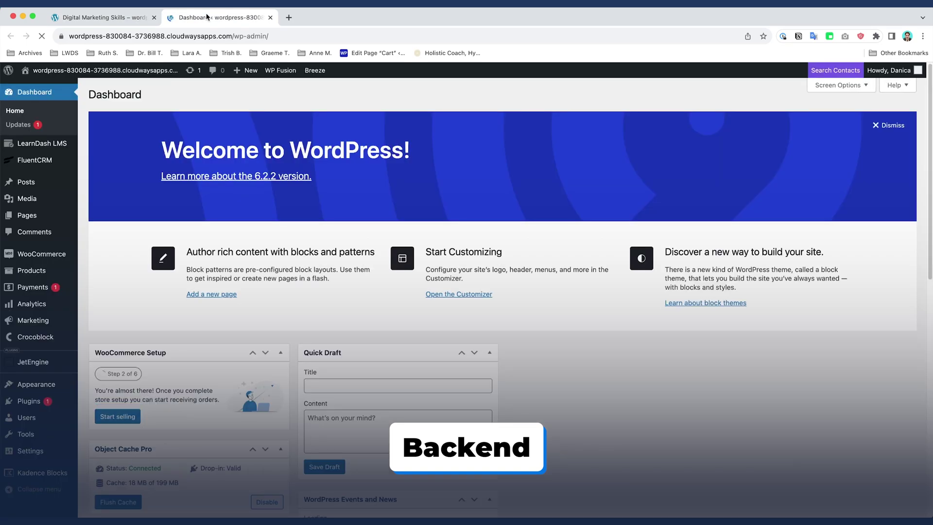
pyautogui.scroll(-1, 80, 371)
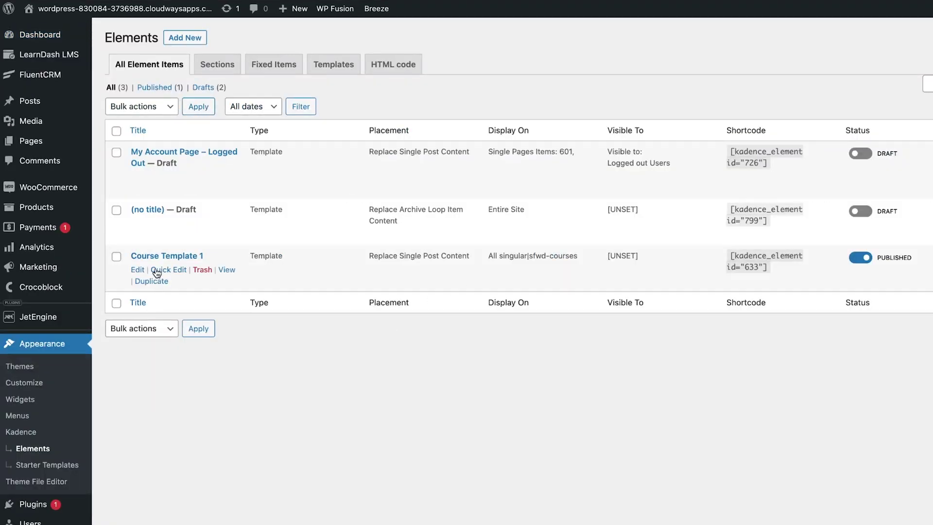
pyautogui.click(166, 257)
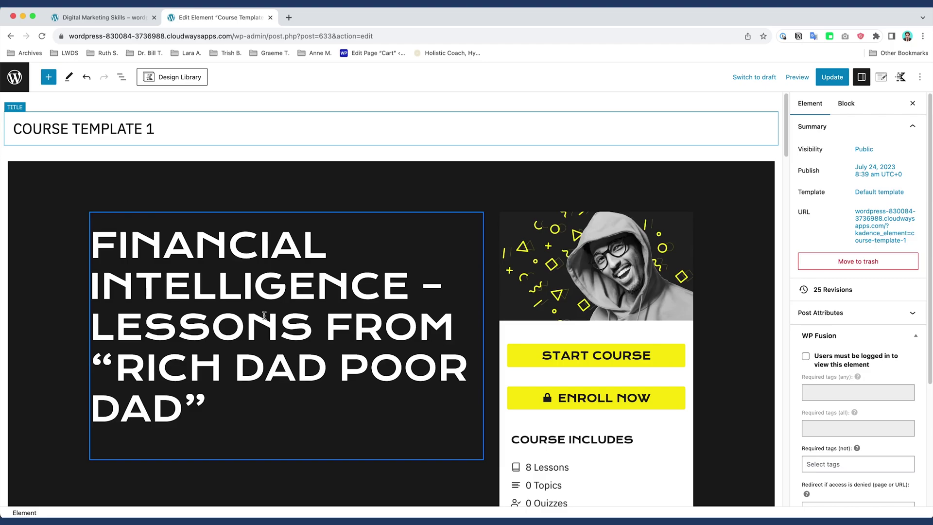
pyautogui.click(293, 245)
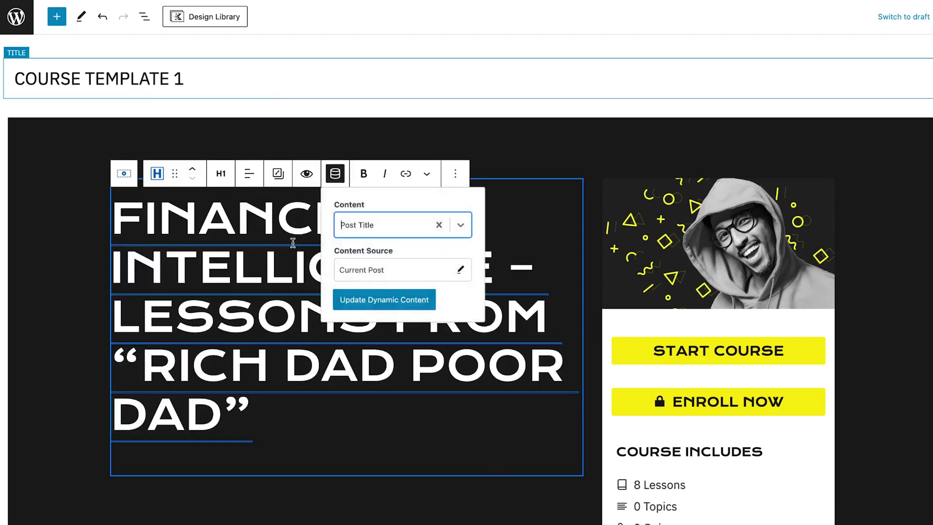
pyautogui.tripleClick(269, 225)
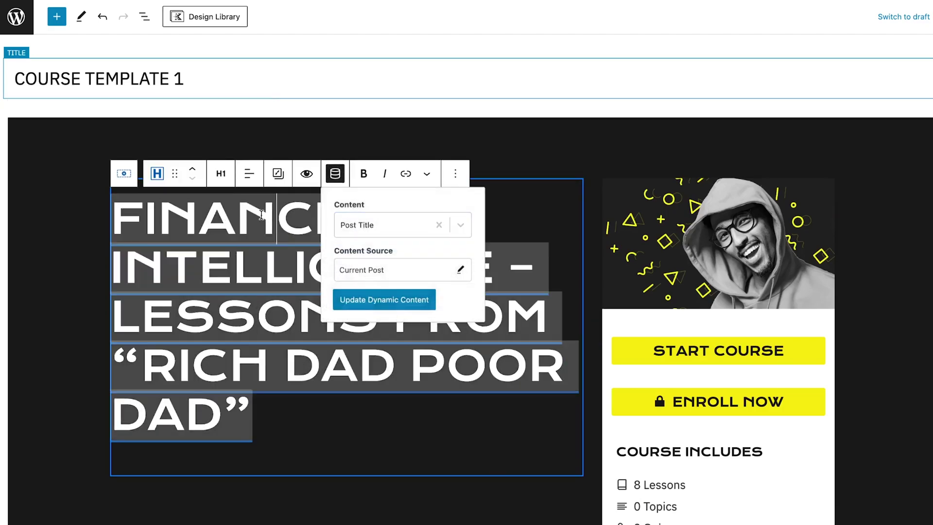
pyautogui.click(508, 167)
pyautogui.click(145, 18)
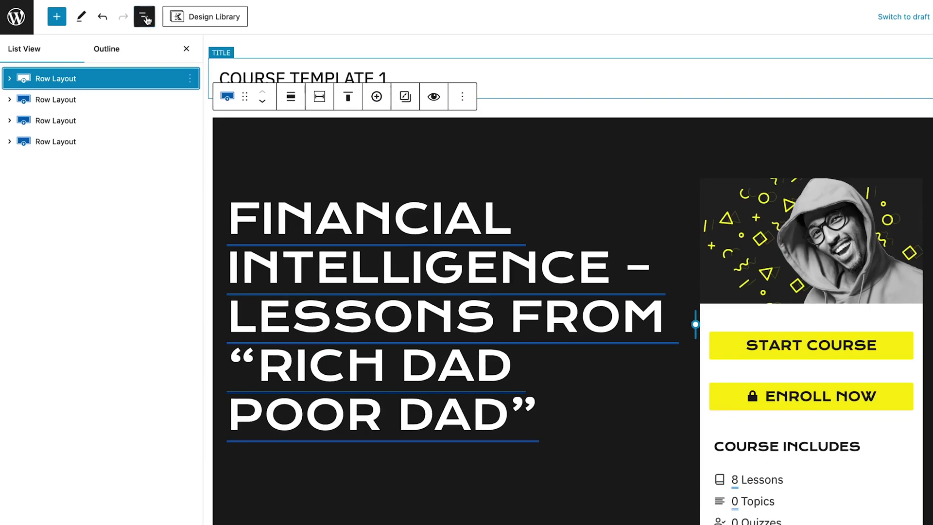
pyautogui.moveTo(74, 100)
pyautogui.click(296, 192)
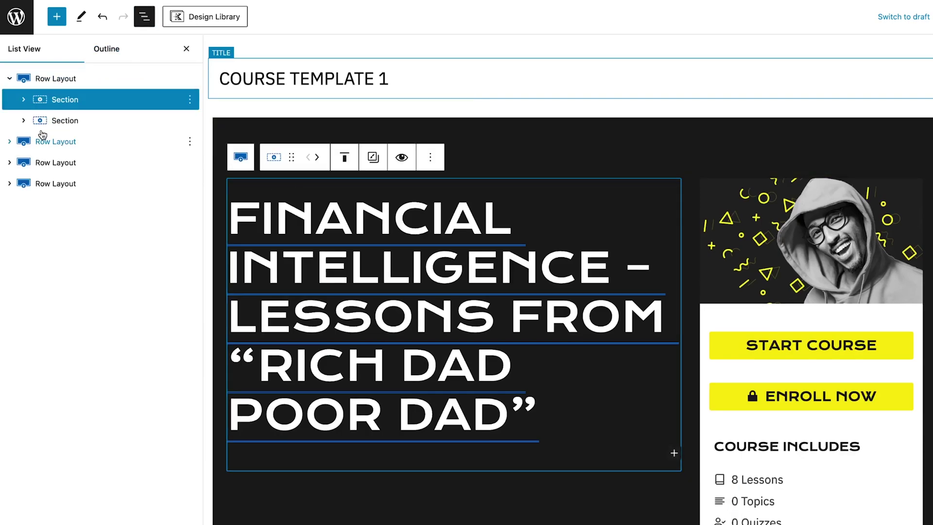
pyautogui.click(24, 100)
pyautogui.click(121, 124)
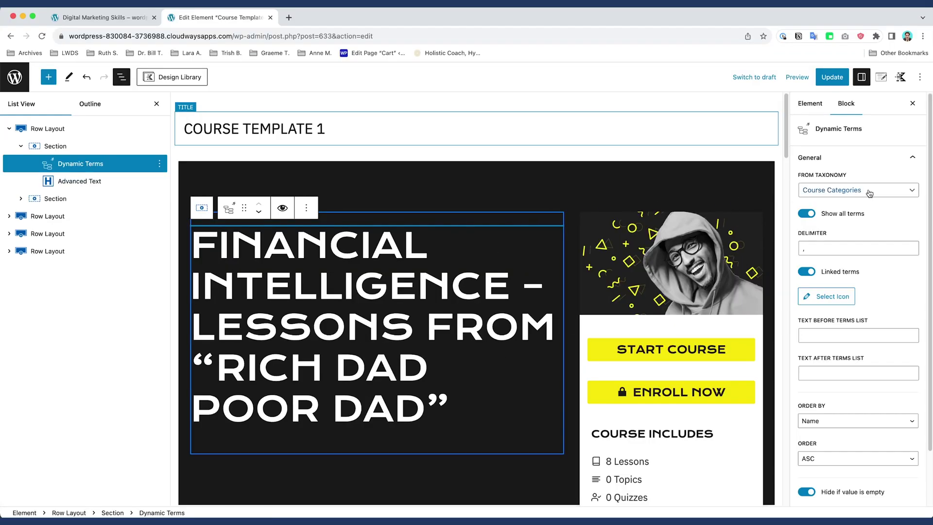
pyautogui.scroll(-2, 704, 235)
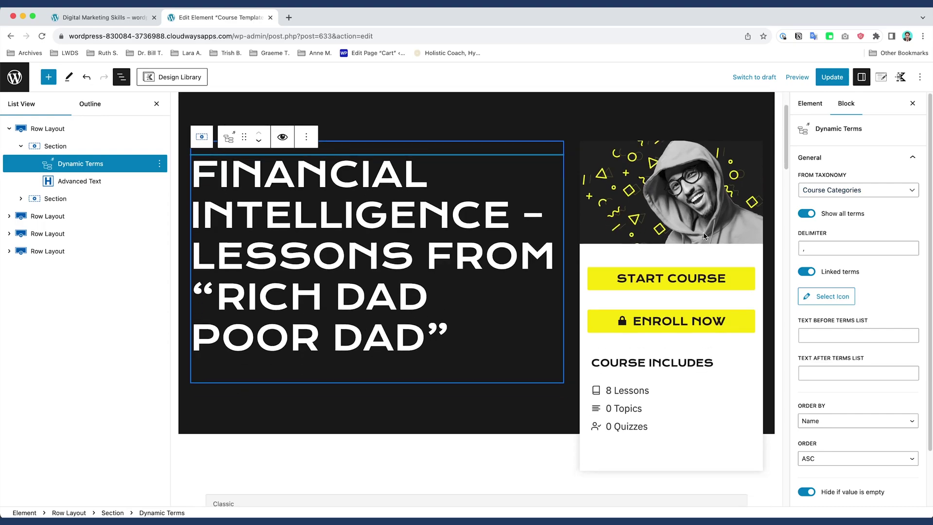
pyautogui.click(743, 295)
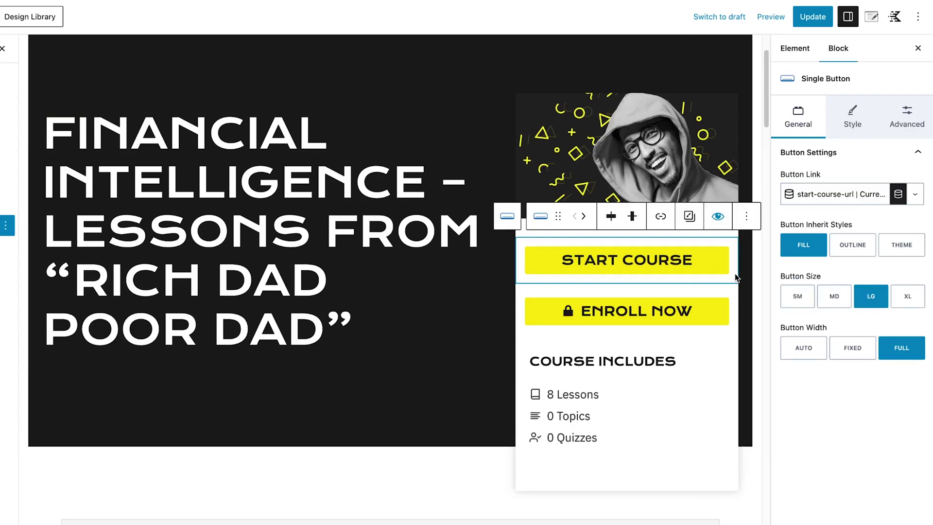
pyautogui.scroll(-1, 702, 167)
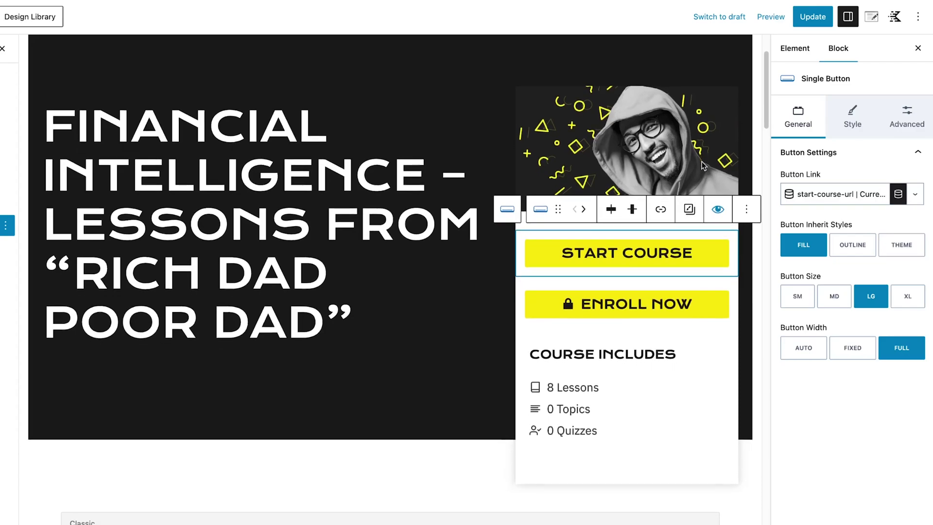
pyautogui.scroll(-2, 708, 117)
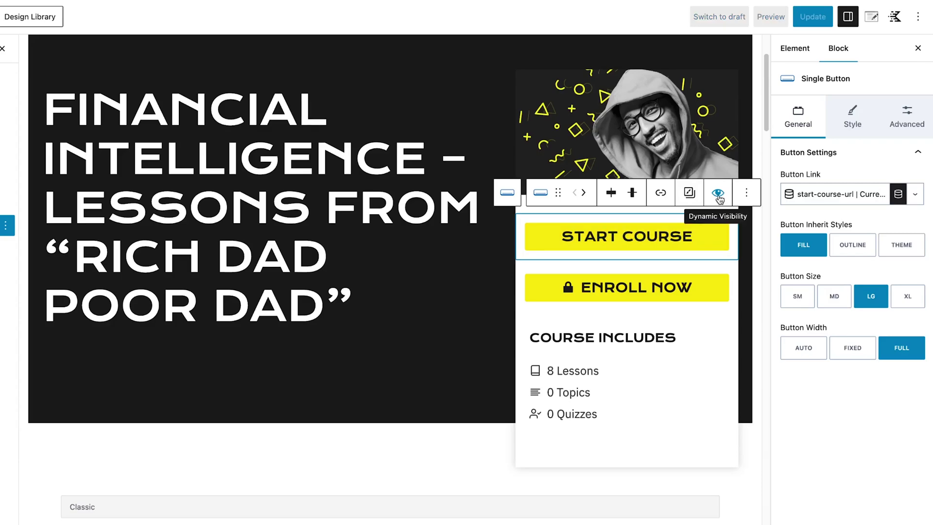
pyautogui.click(718, 196)
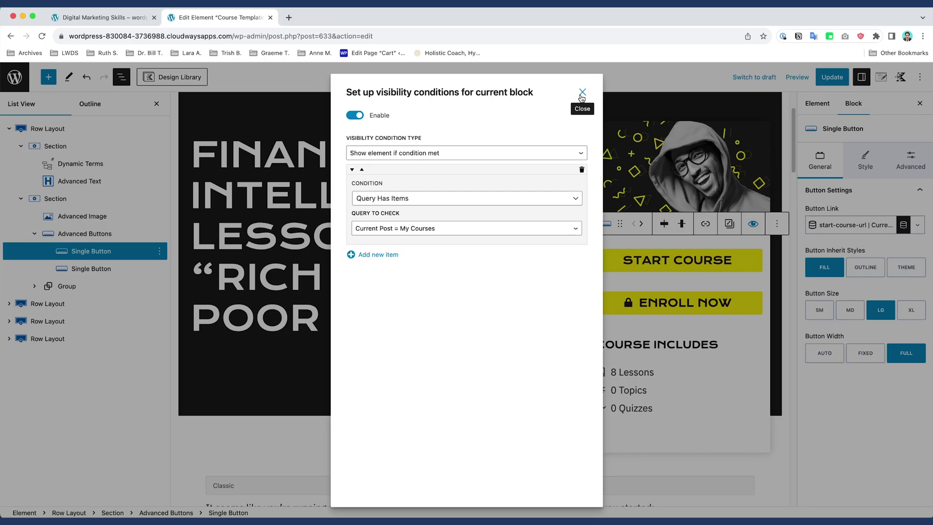
pyautogui.click(583, 93)
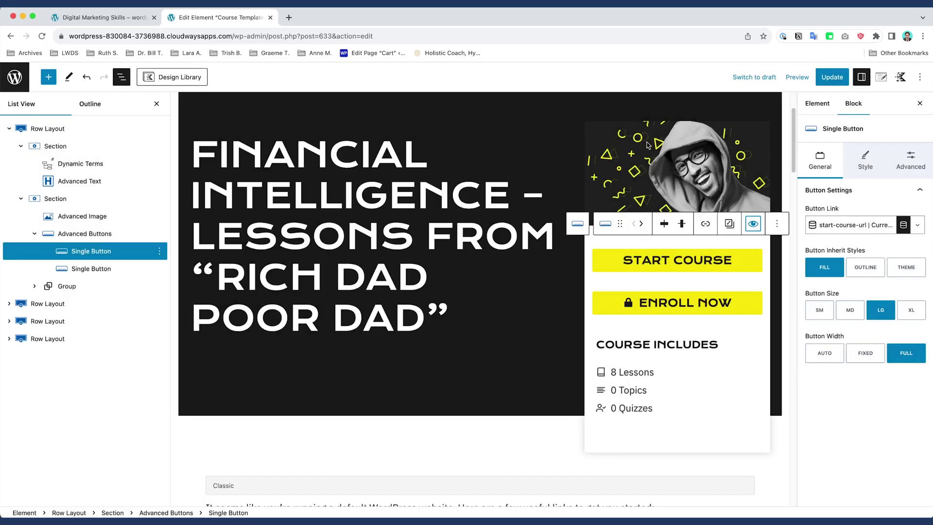
pyautogui.click(766, 309)
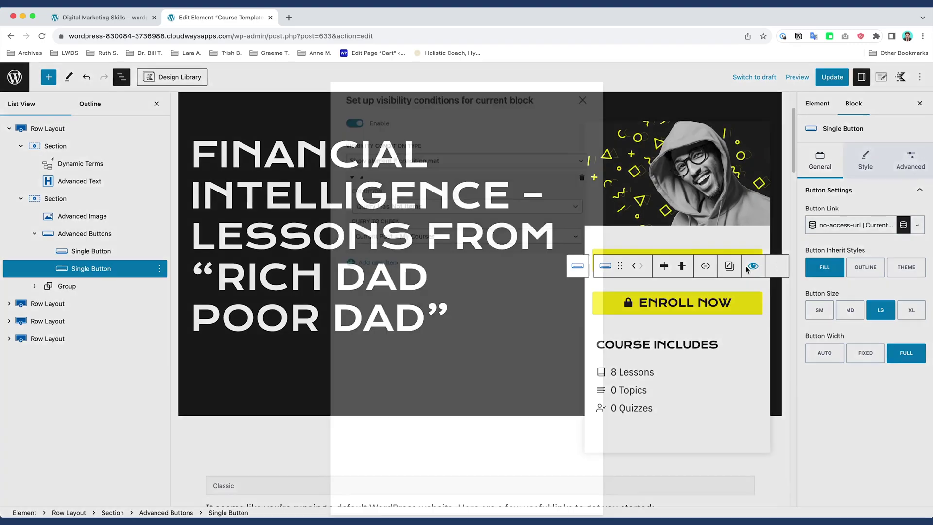
pyautogui.click(748, 268)
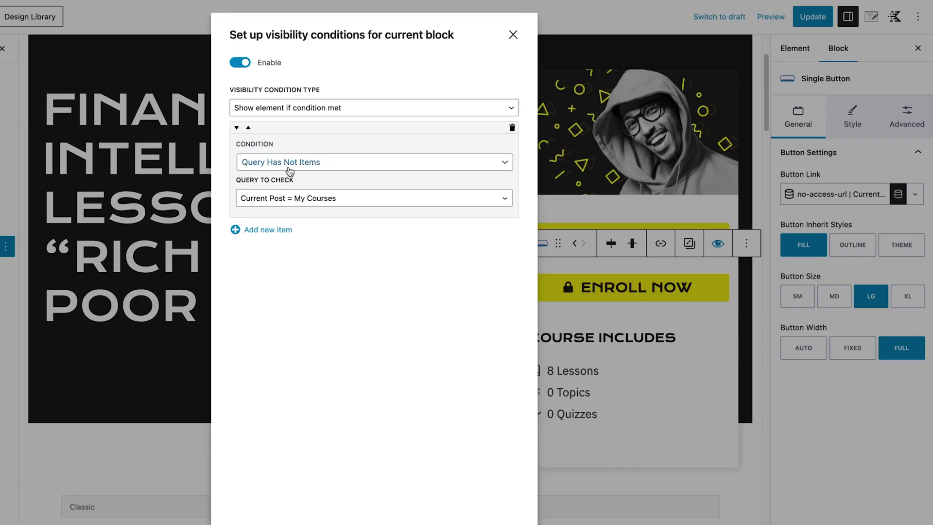
pyautogui.click(518, 35)
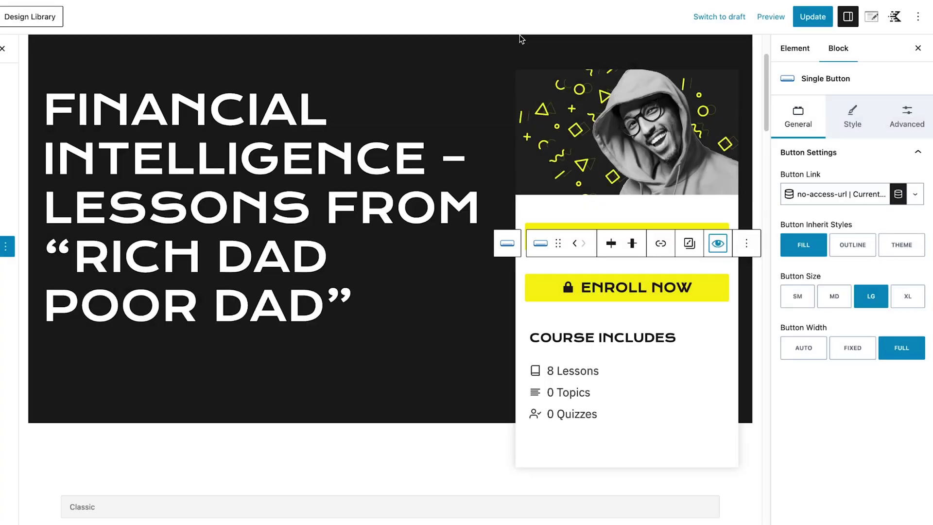
pyautogui.click(674, 234)
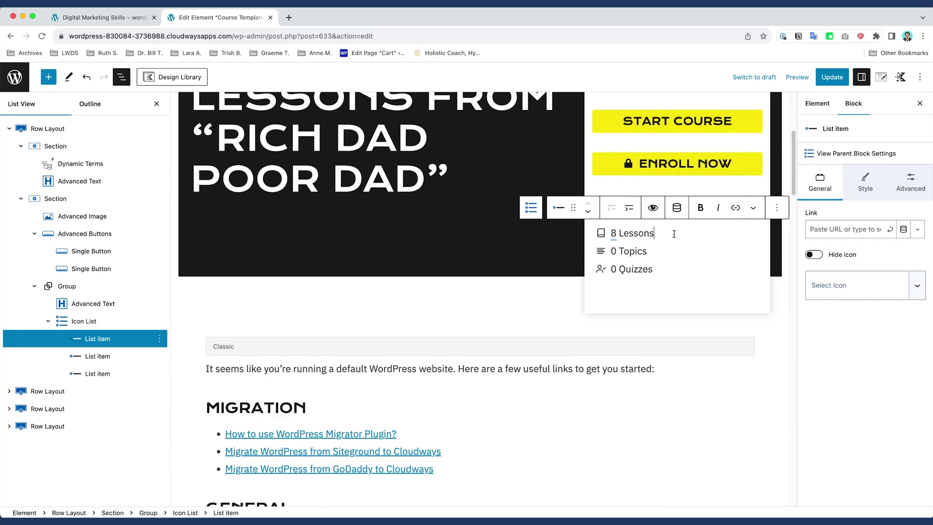
pyautogui.click(648, 252)
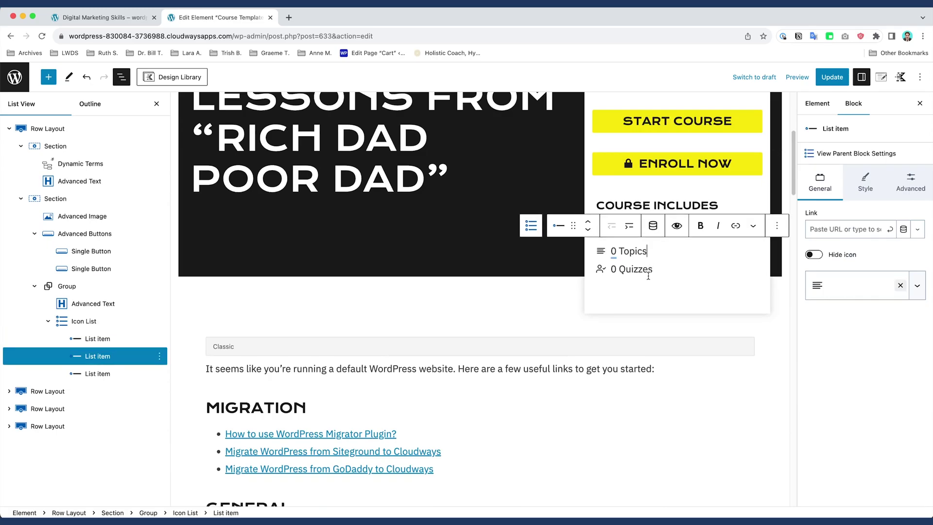
pyautogui.click(648, 270)
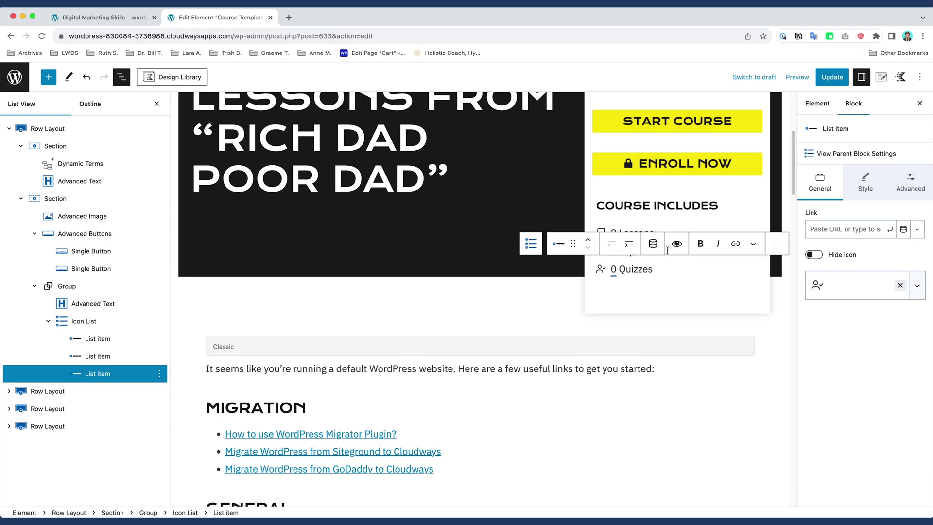
pyautogui.click(679, 212)
pyautogui.click(611, 234)
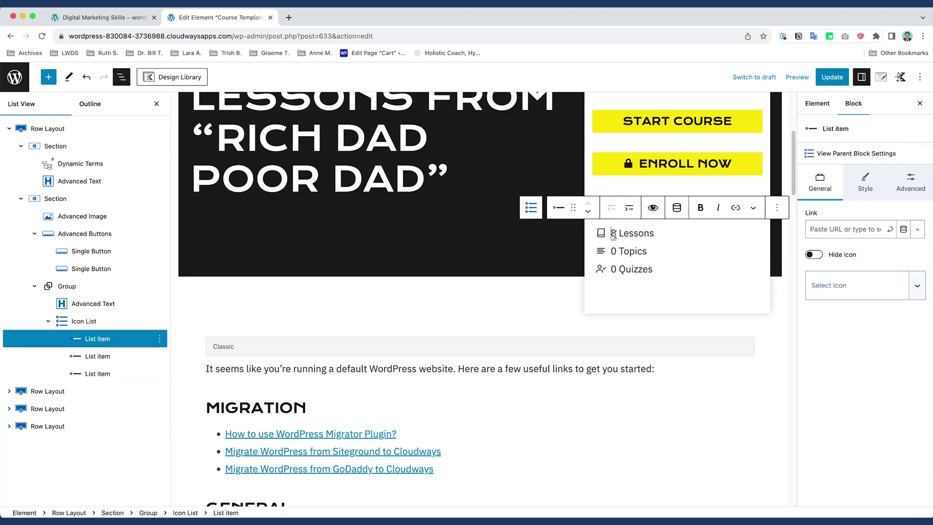
pyautogui.click(615, 252)
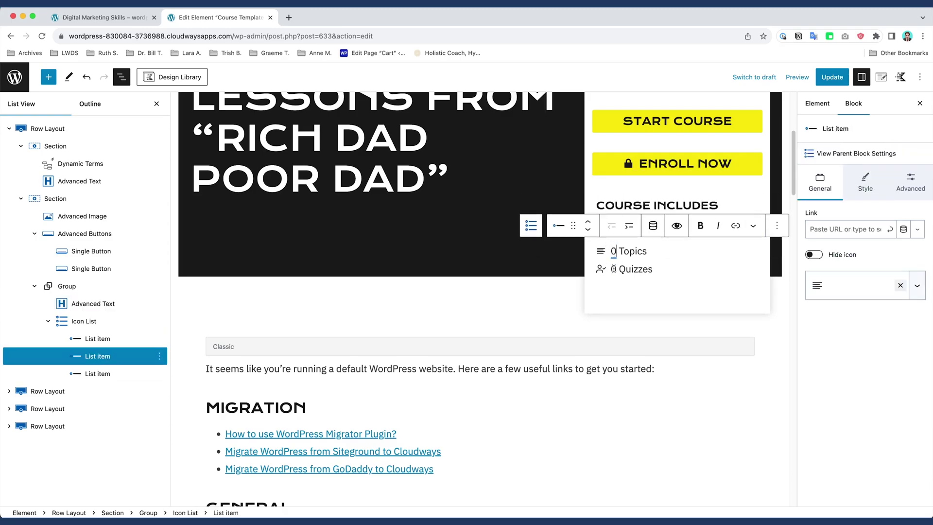
pyautogui.click(616, 268)
pyautogui.scroll(-1, 711, 303)
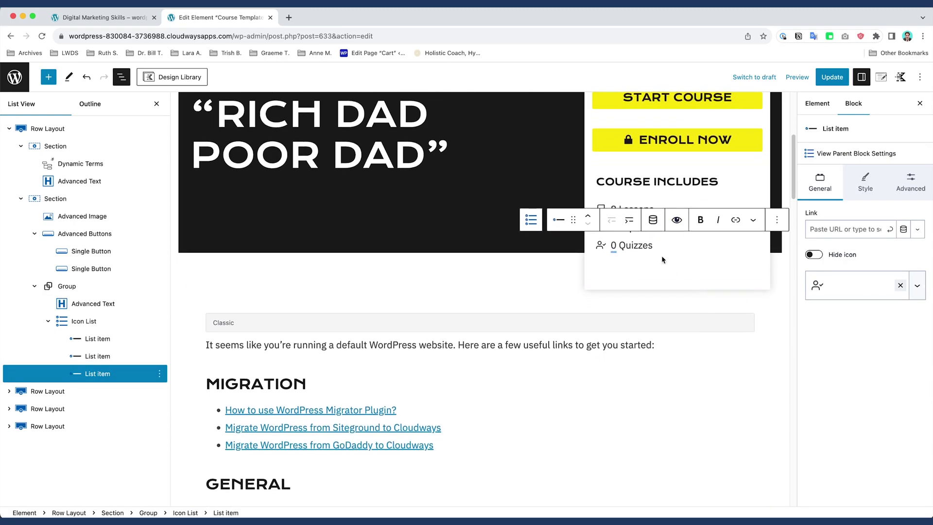
pyautogui.scroll(-3, 662, 260)
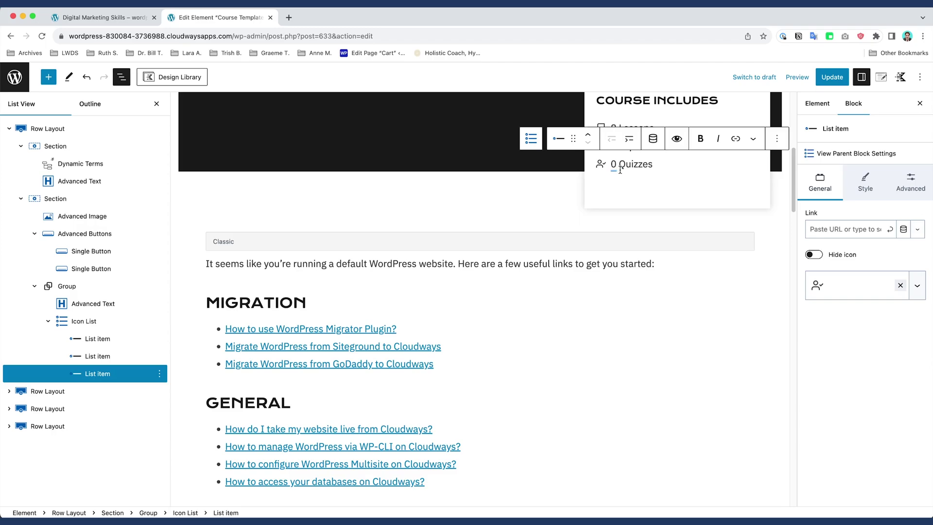
pyautogui.scroll(-2, 620, 169)
# - Review the Post Content row's visibility condition: Query Has Items for Current Post = My Courses
pyautogui.click(626, 249)
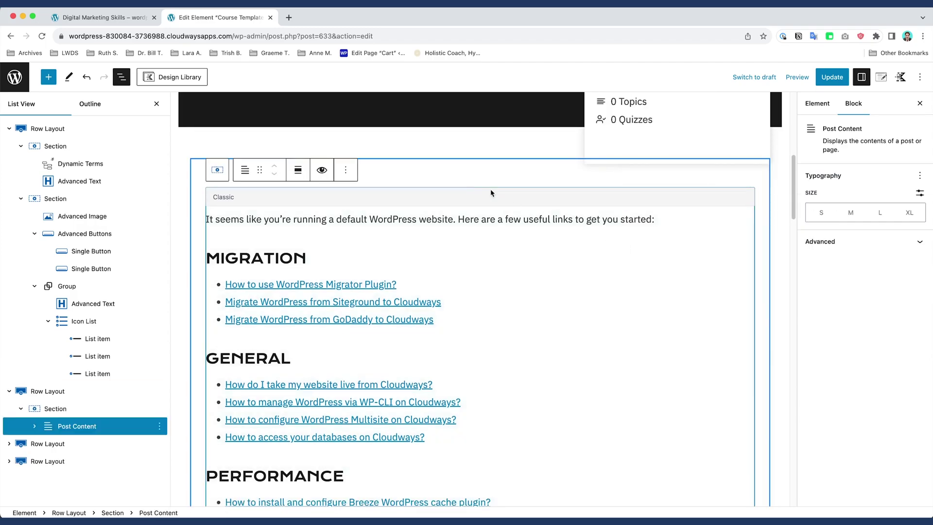
pyautogui.click(76, 393)
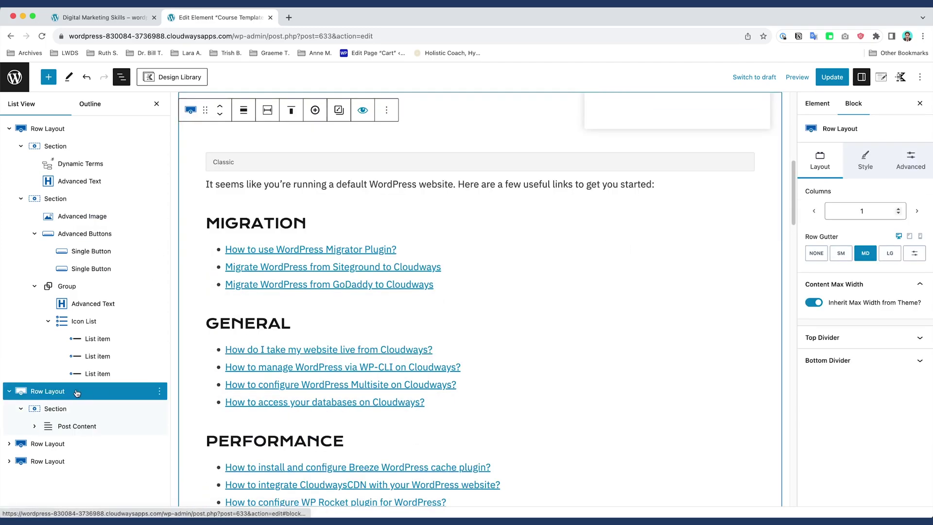
pyautogui.click(362, 110)
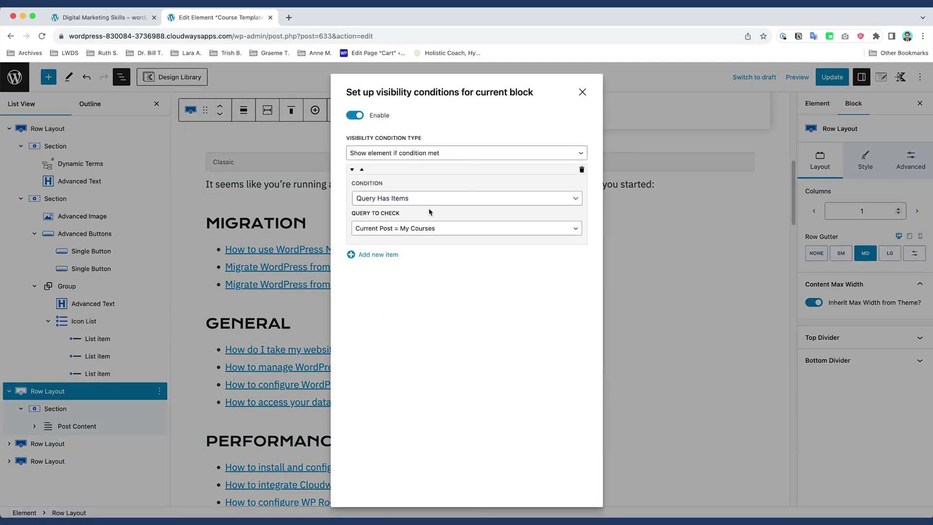
pyautogui.click(582, 92)
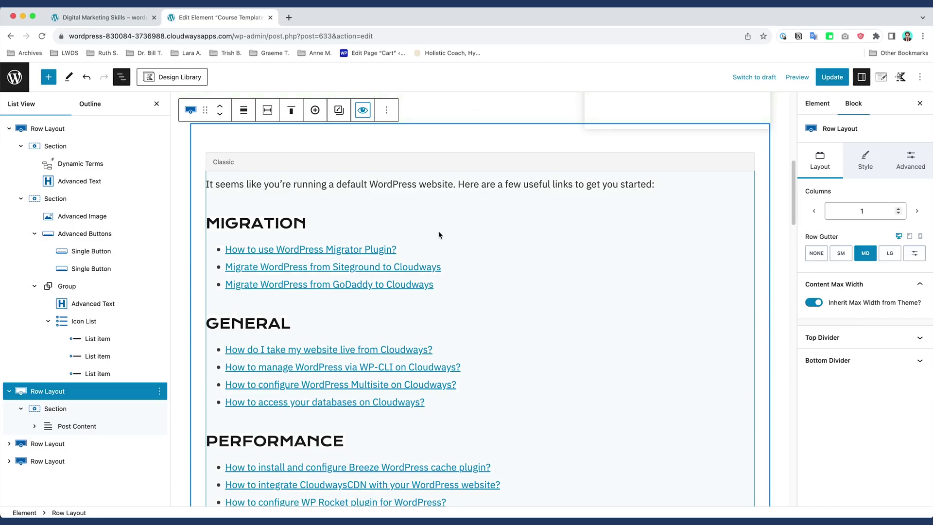
pyautogui.scroll(-3, 439, 234)
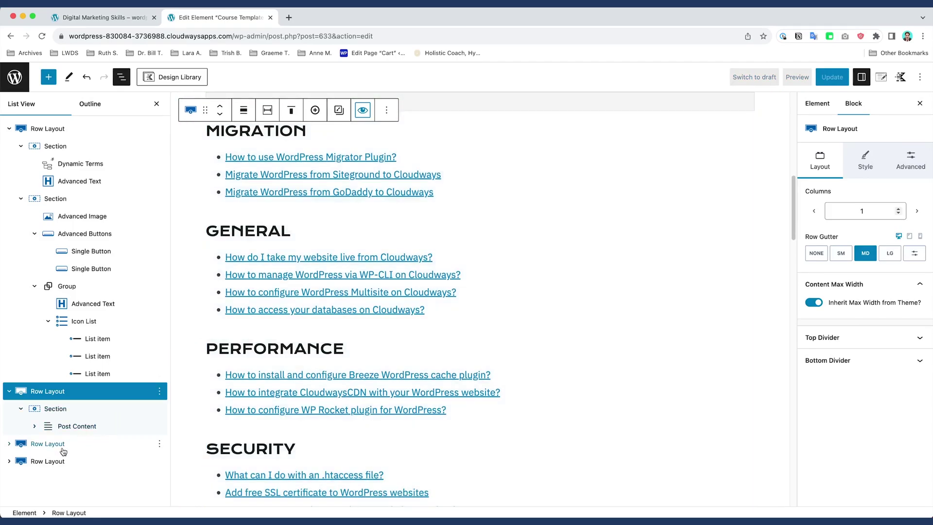
# - Review the yellow No Content row's Query Has Not Items condition and its NO CONTENT heading
pyautogui.click(47, 443)
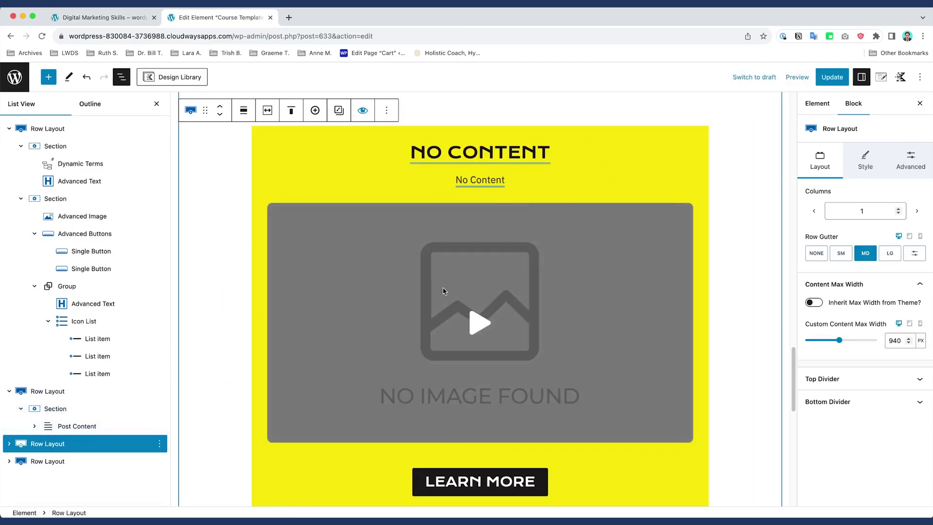
pyautogui.click(362, 110)
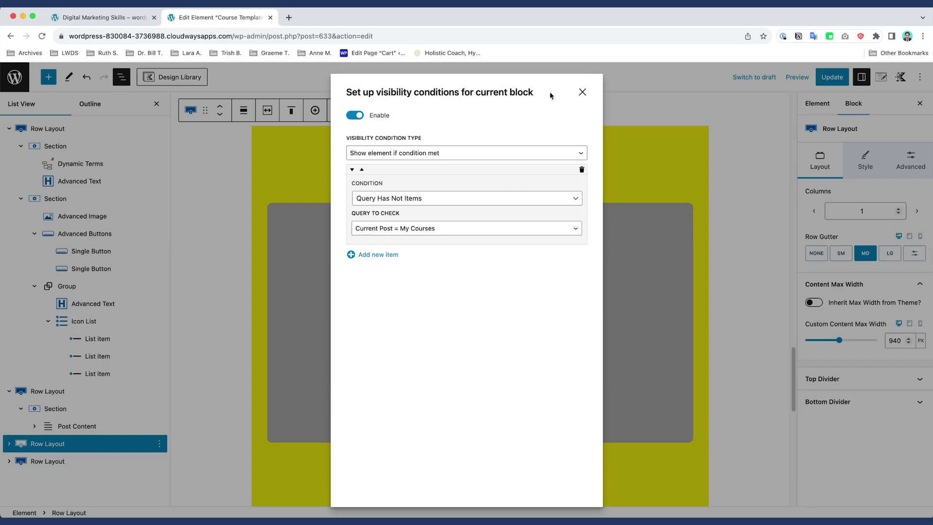
pyautogui.click(584, 92)
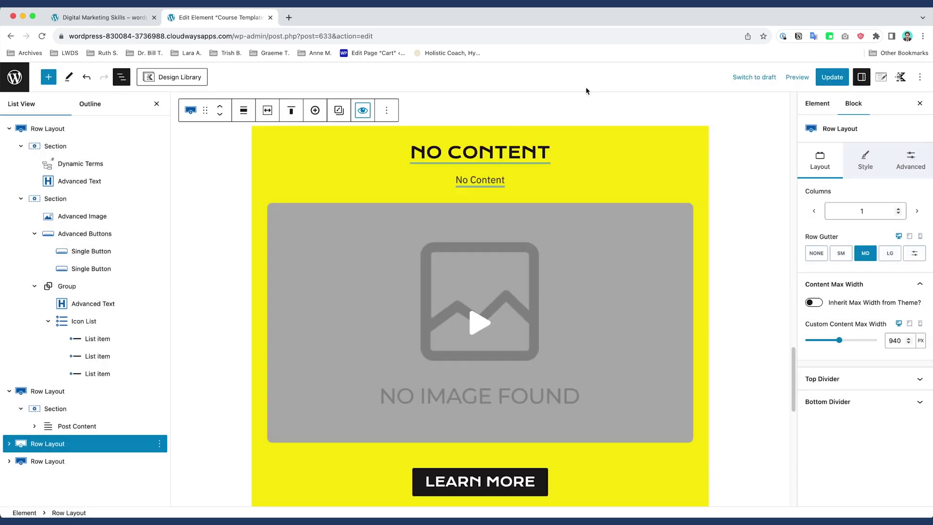
pyautogui.click(486, 154)
pyautogui.click(645, 160)
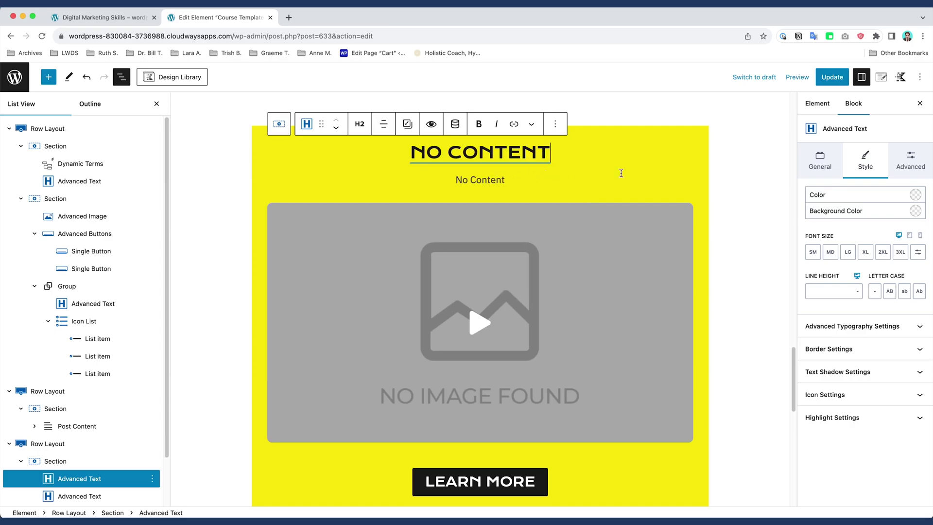
pyautogui.scroll(-2, 621, 173)
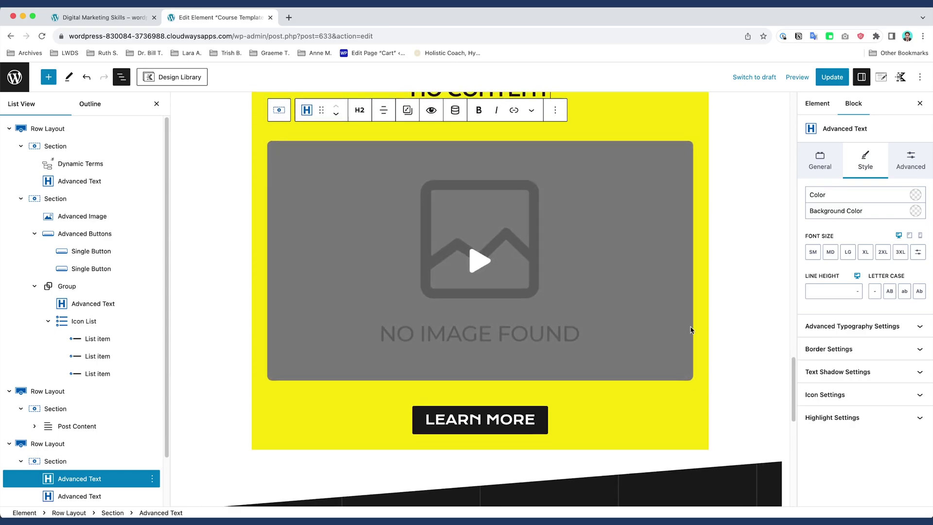
# - Drill into the No Content card's row and section to select the course_content shortcode block
pyautogui.click(733, 226)
pyautogui.click(701, 211)
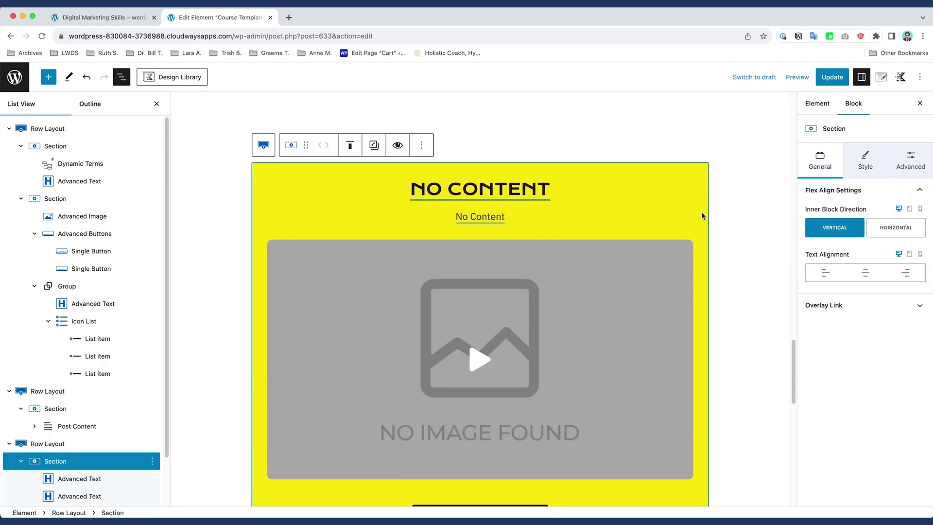
pyautogui.scroll(-4, 731, 210)
pyautogui.scroll(-3, 735, 210)
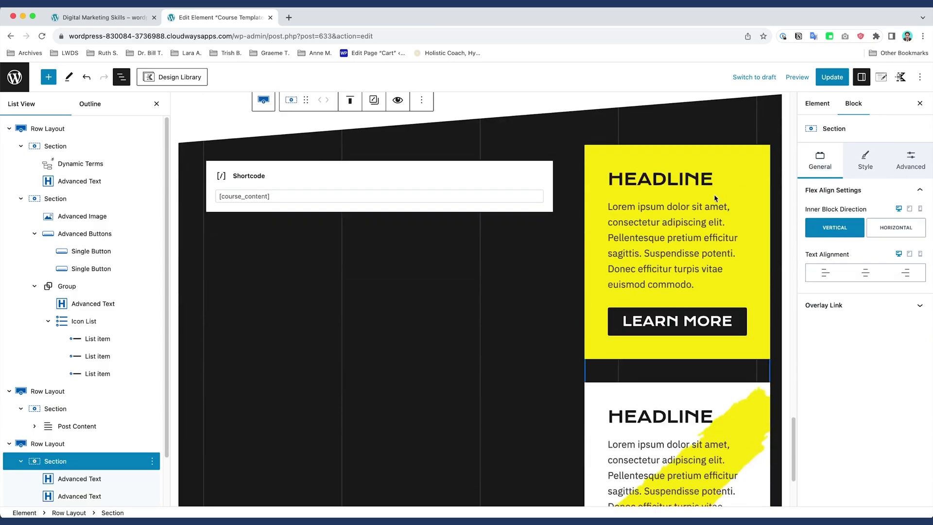
pyautogui.click(473, 180)
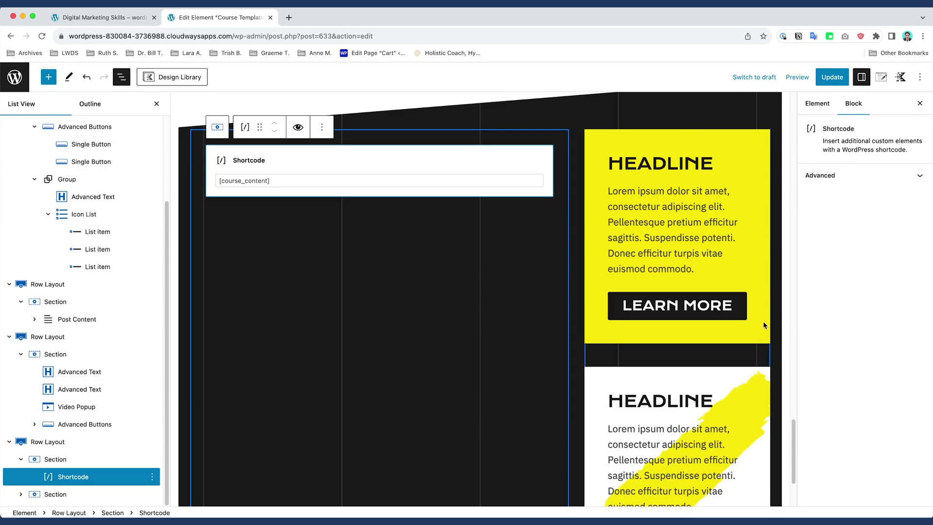
pyautogui.scroll(-2, 729, 402)
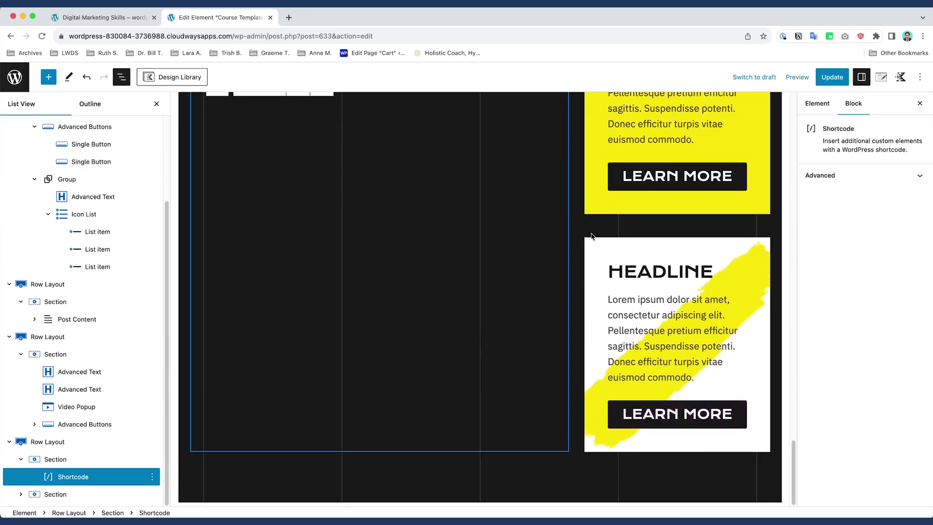
pyautogui.scroll(5, 612, 235)
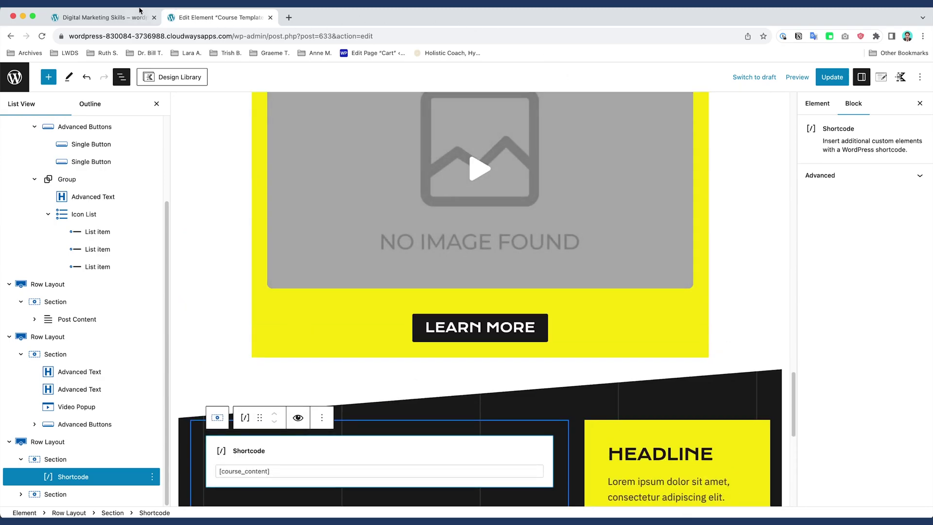
# - Bring up the live Digital Marketing Skills course page after checking the shortcode block
pyautogui.click(141, 12)
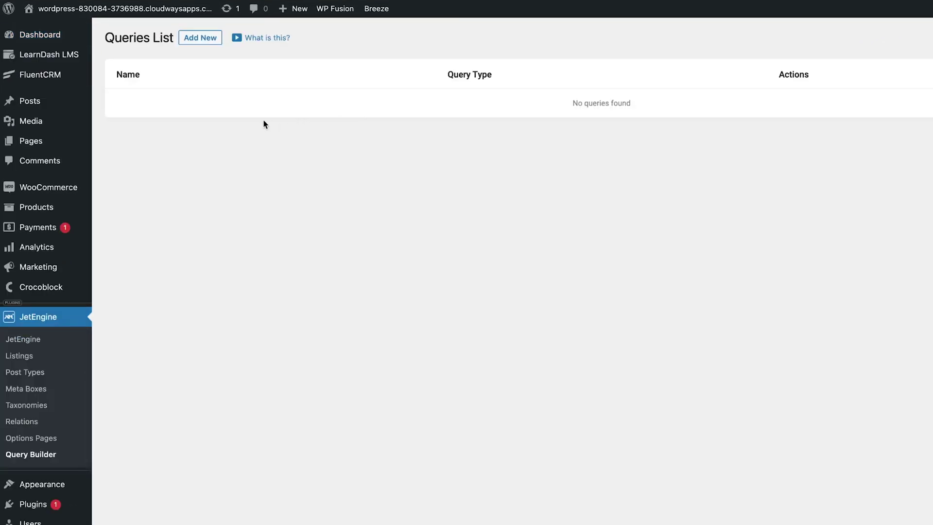
# - Open the Current Post = My Courses JetEngine query to review its learndash_user_activity clauses
pyautogui.click(172, 102)
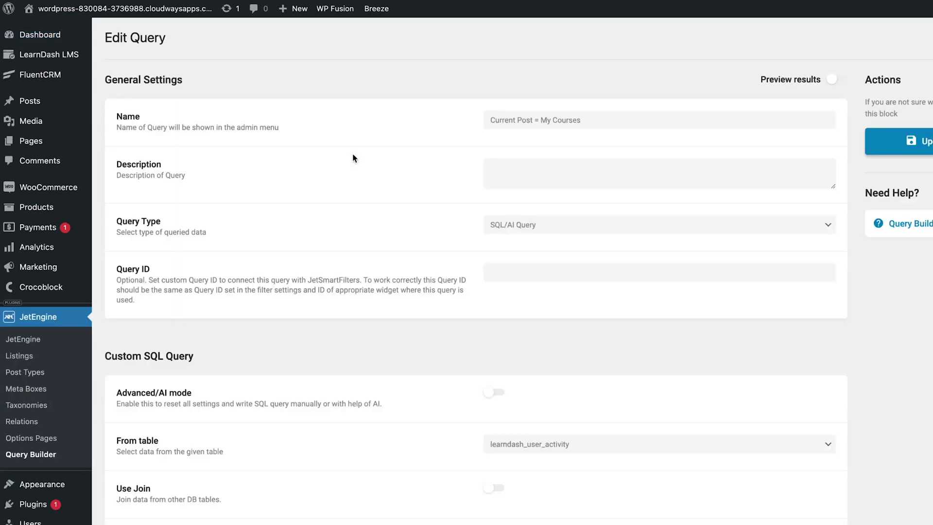
pyautogui.scroll(-5, 353, 158)
pyautogui.scroll(-1, 353, 158)
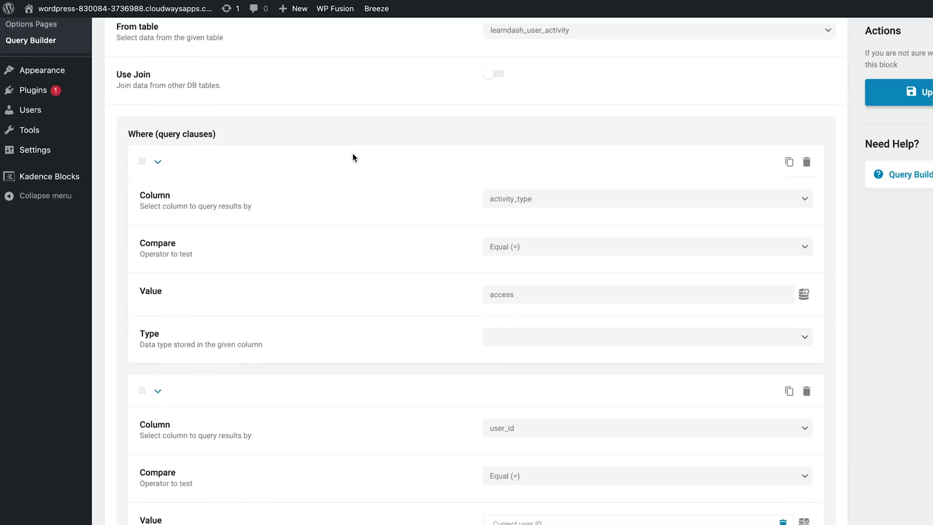
pyautogui.scroll(-1, 355, 157)
pyautogui.scroll(5, 354, 158)
pyautogui.scroll(-1, 474, 141)
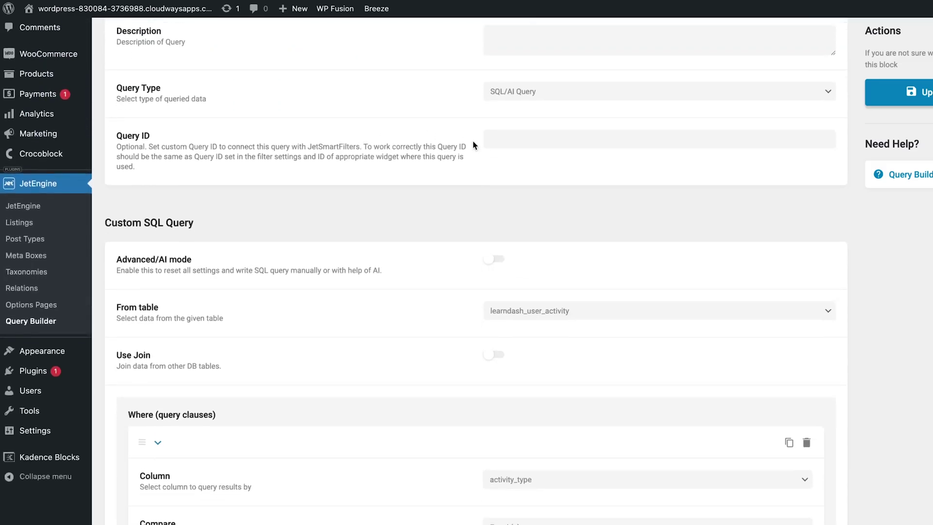
pyautogui.scroll(1, 473, 141)
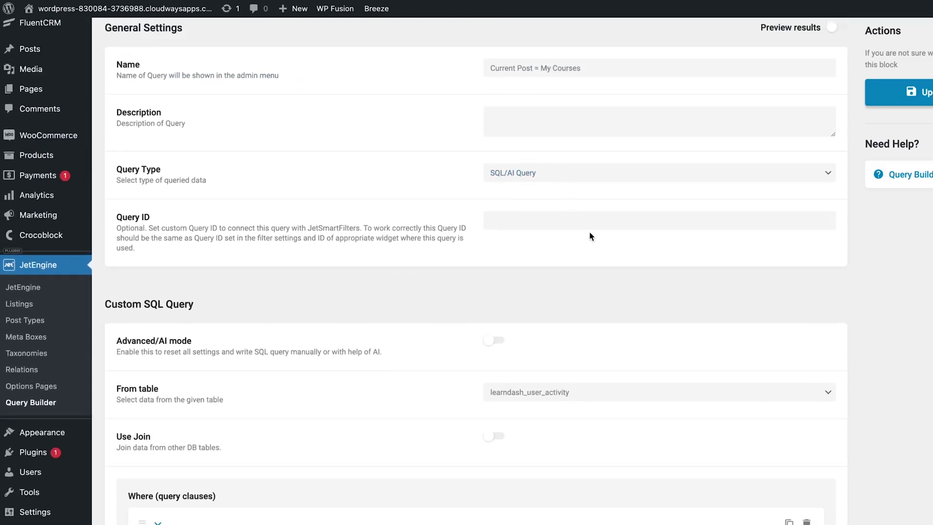
pyautogui.scroll(-2, 590, 234)
pyautogui.scroll(-1, 625, 234)
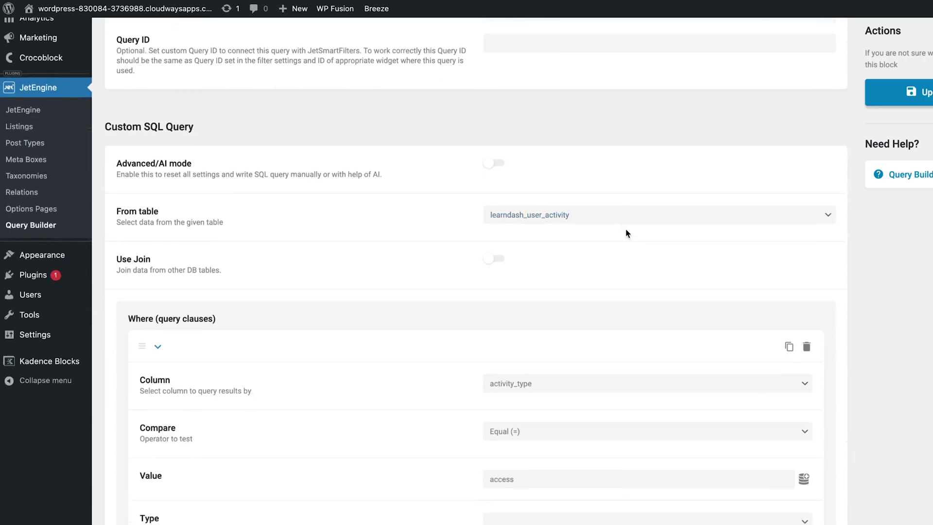
pyautogui.scroll(-2, 627, 229)
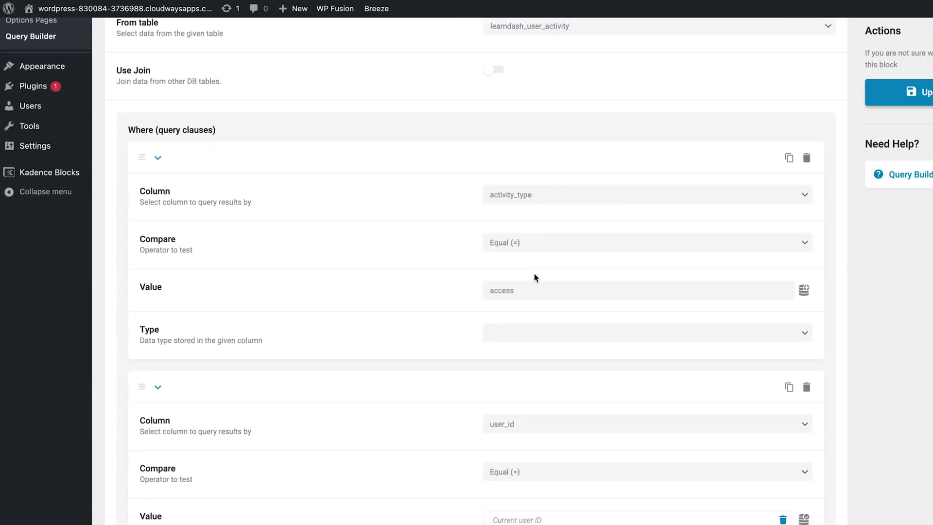
pyautogui.scroll(-2, 534, 277)
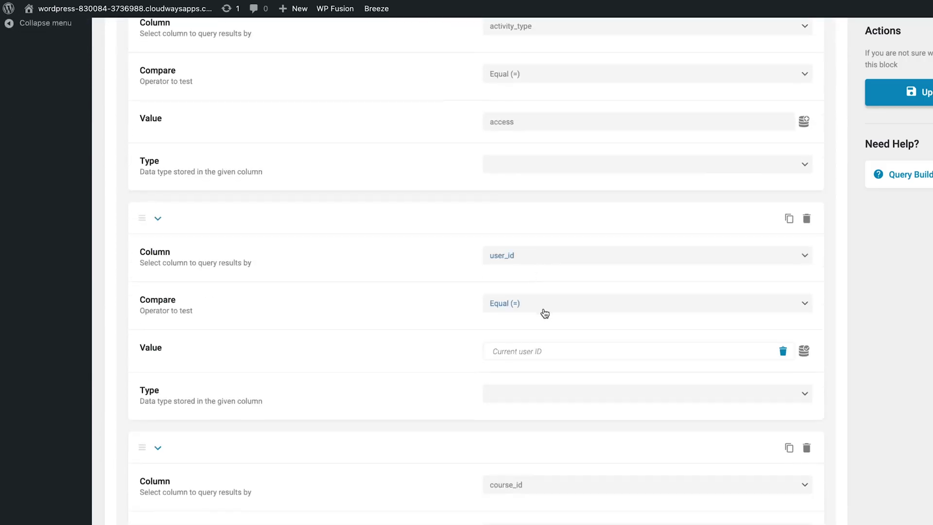
pyautogui.scroll(-1, 544, 314)
pyautogui.scroll(-2, 544, 317)
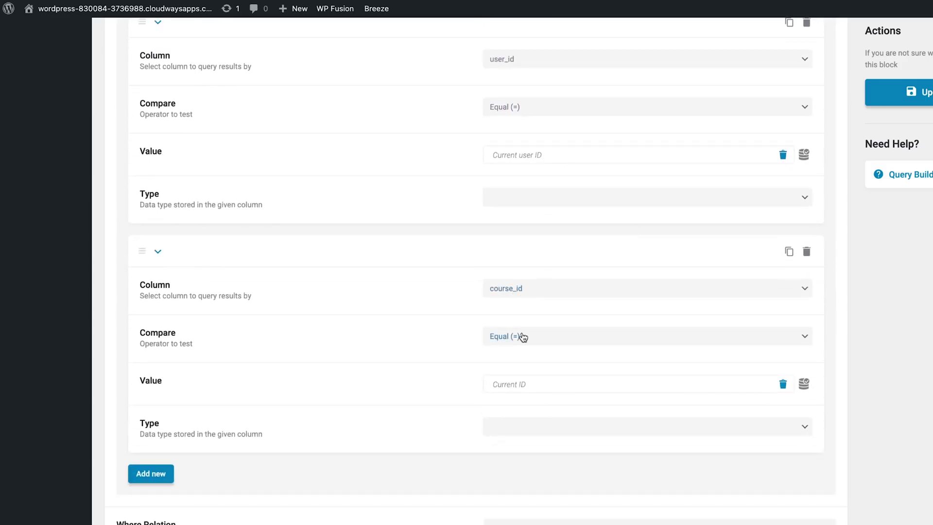
pyautogui.scroll(-2, 503, 380)
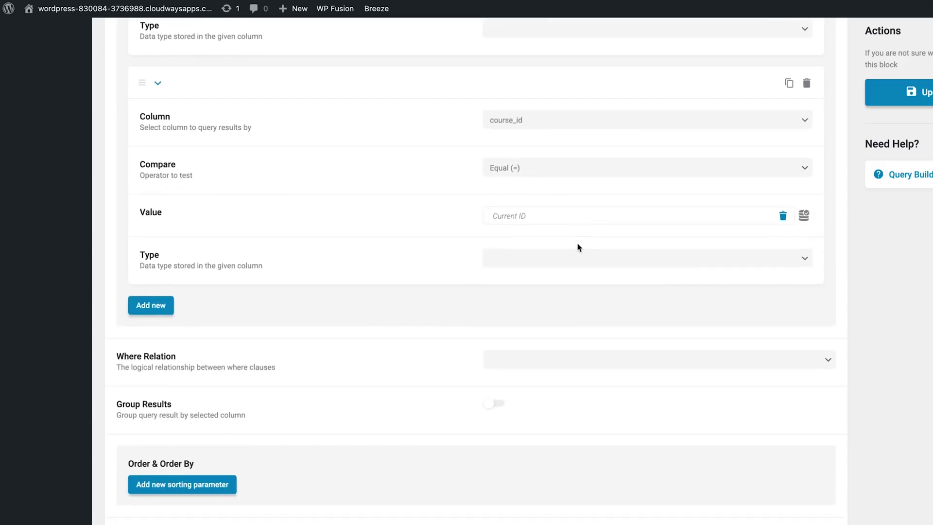
pyautogui.scroll(6, 313, 446)
pyautogui.scroll(2, 356, 295)
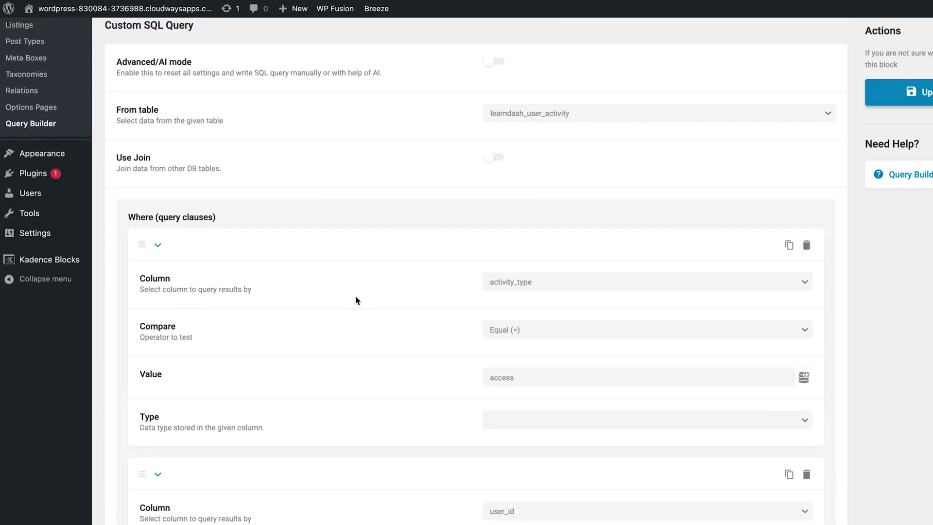
pyautogui.scroll(5, 355, 295)
pyautogui.scroll(1, 355, 292)
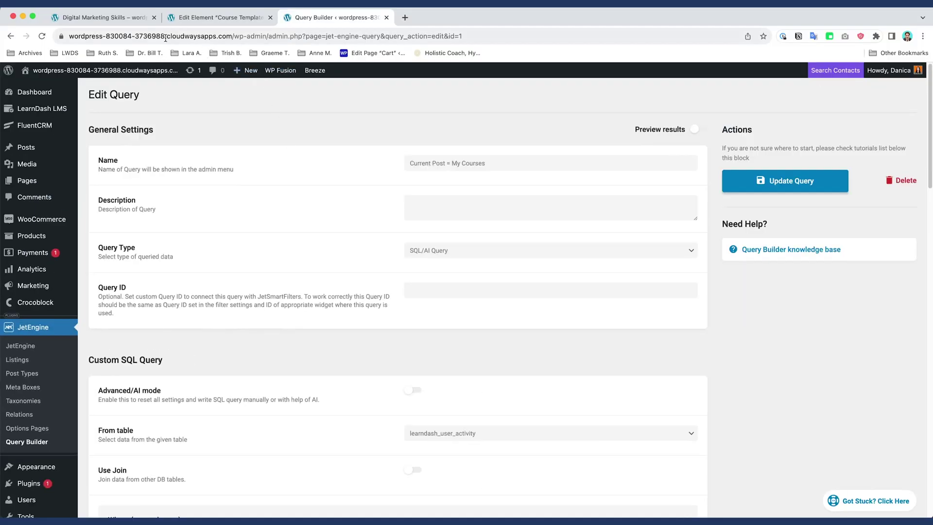
# - Review the frontend course page with its Enroll Now box and check the empty Review Cart panel
pyautogui.click(129, 18)
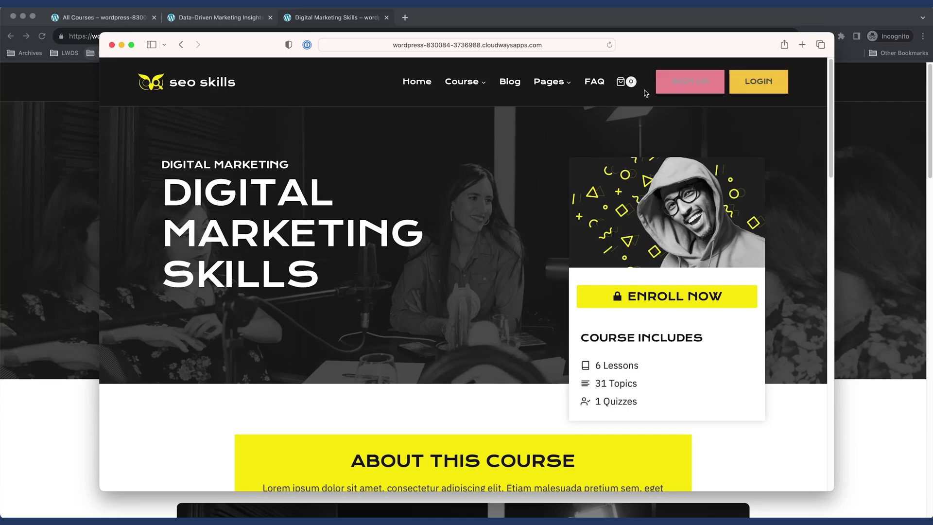
pyautogui.click(621, 82)
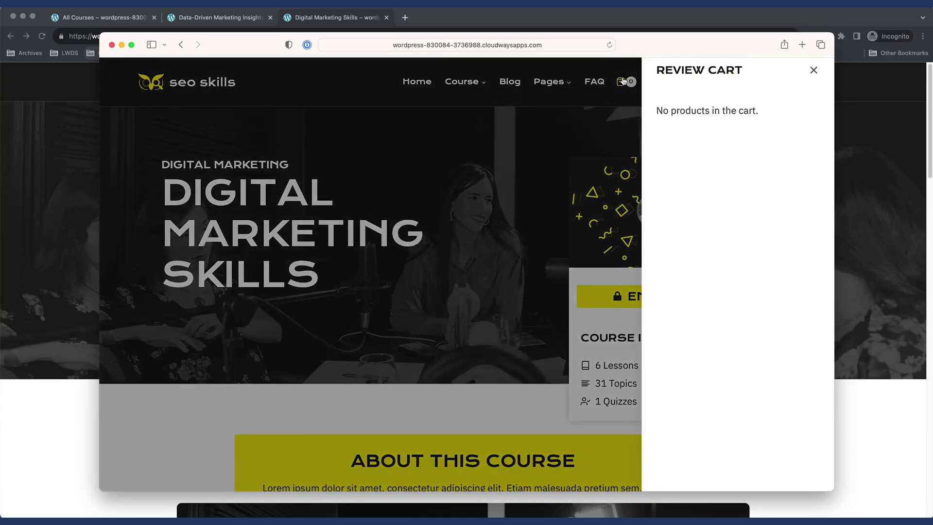
pyautogui.click(814, 70)
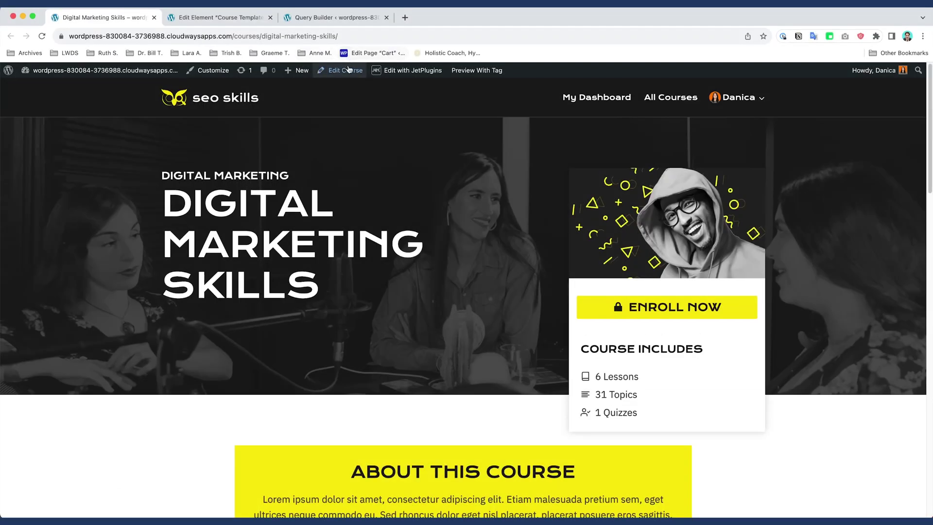
# - Compare the course's LearnDash Additional Course Content fields with the live page, then show No Access Content fields
pyautogui.keyDown('super'); pyautogui.click(347, 70); pyautogui.keyUp('super')
pyautogui.click(426, 17)
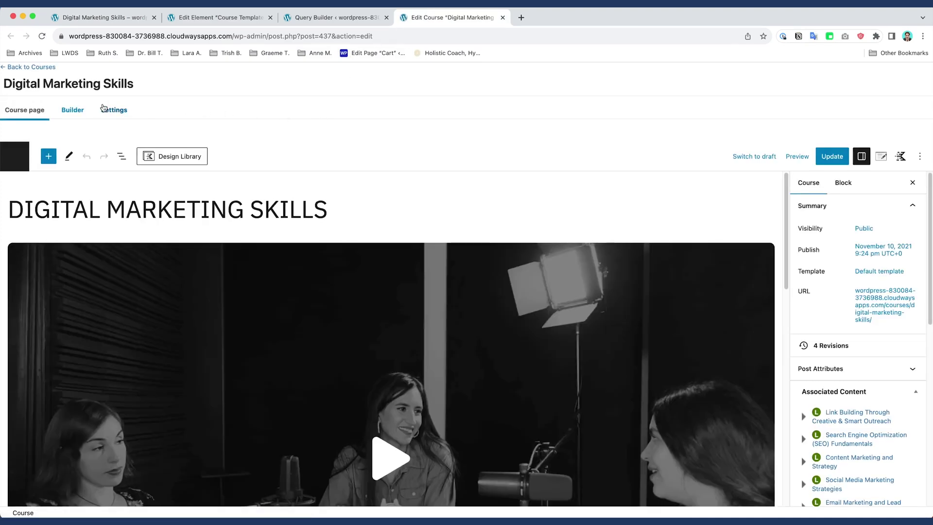
pyautogui.scroll(-5, 259, 201)
pyautogui.scroll(-3, 431, 273)
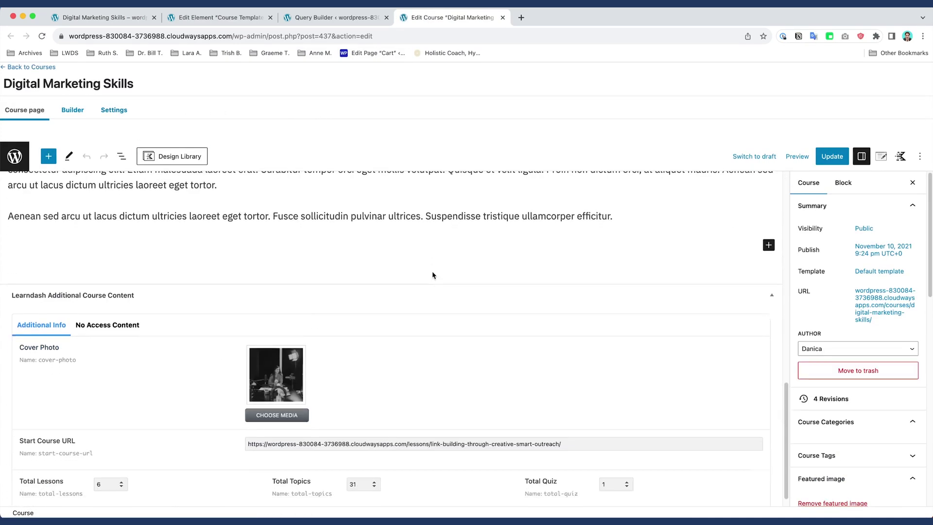
pyautogui.scroll(-1, 432, 275)
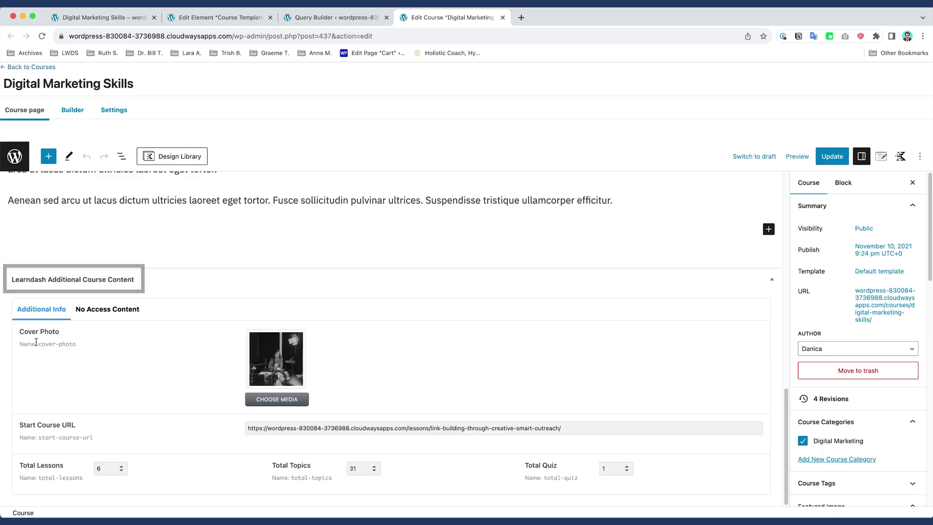
pyautogui.click(130, 18)
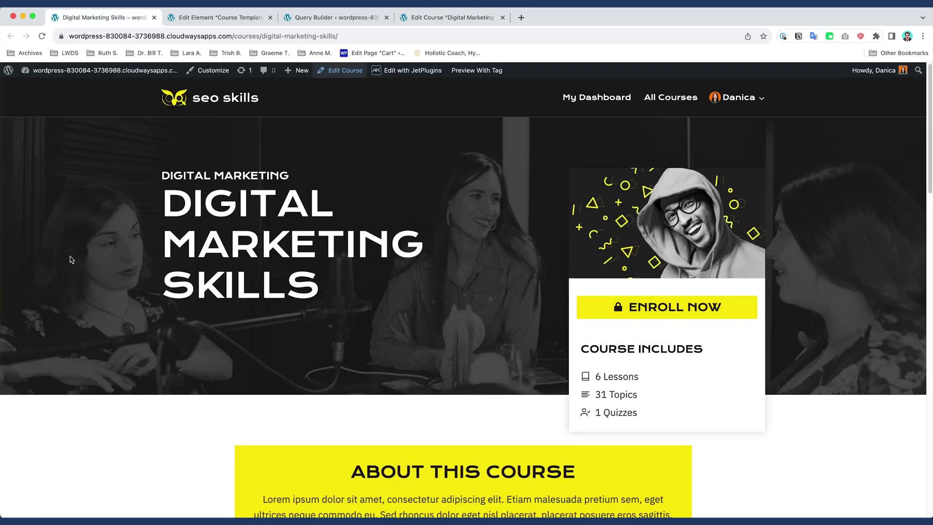
pyautogui.click(448, 17)
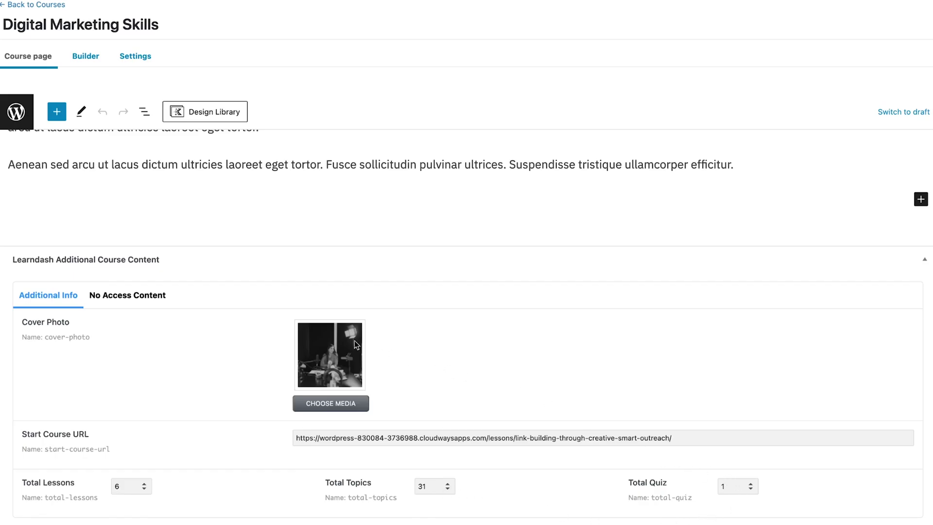
pyautogui.click(124, 295)
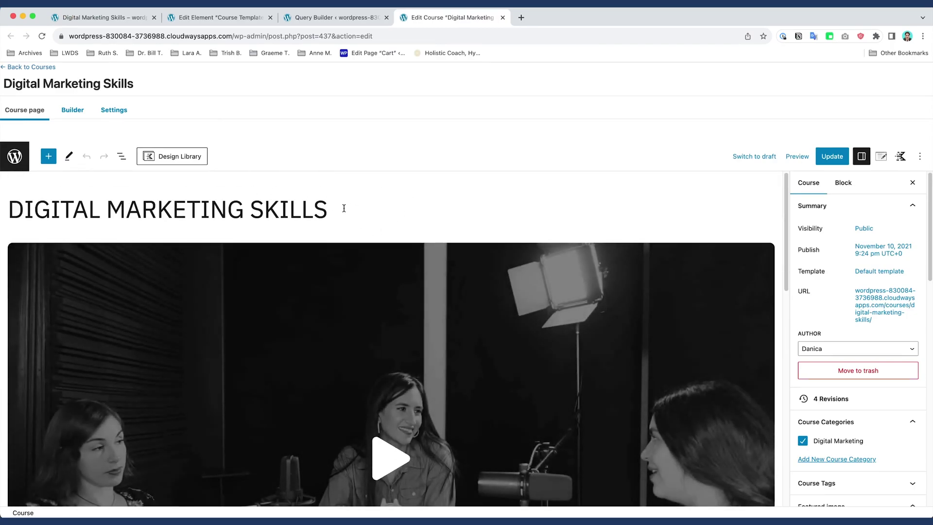
# - In Course Template 1, inspect the title heading's dynamic content source, the current post's title
pyautogui.click(251, 17)
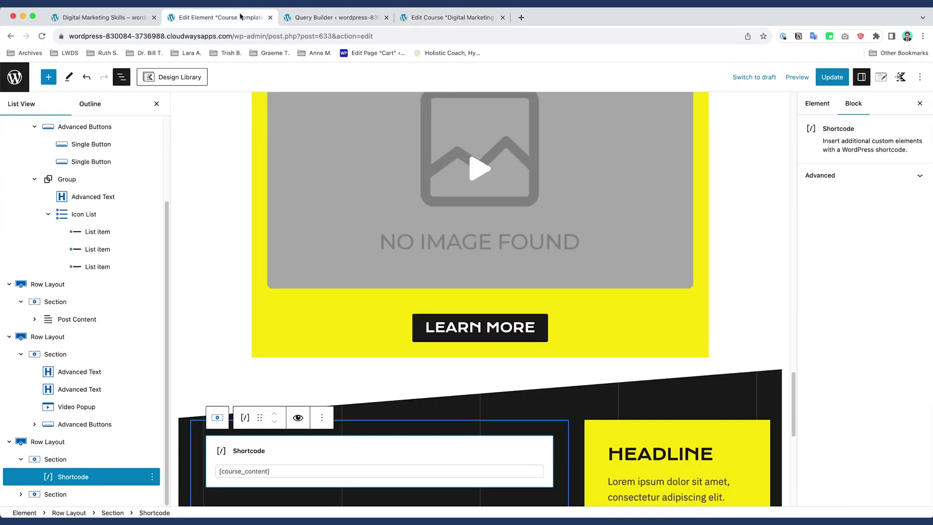
pyautogui.scroll(5, 213, 262)
pyautogui.scroll(2, 214, 263)
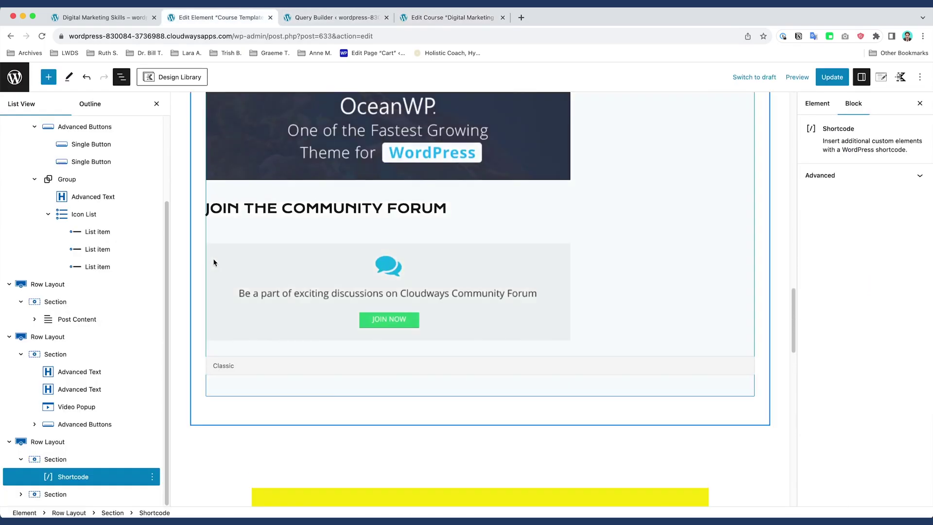
pyautogui.scroll(5, 213, 262)
pyautogui.scroll(3, 207, 248)
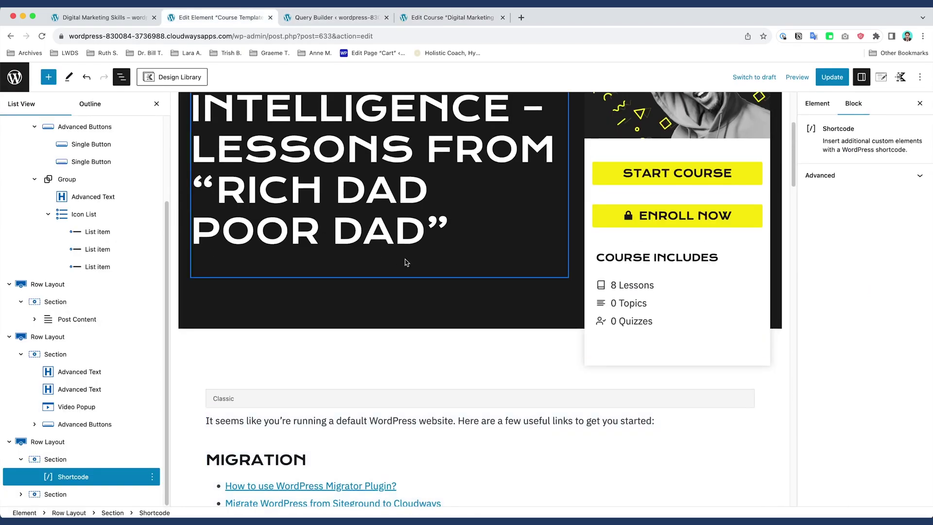
pyautogui.scroll(3, 407, 260)
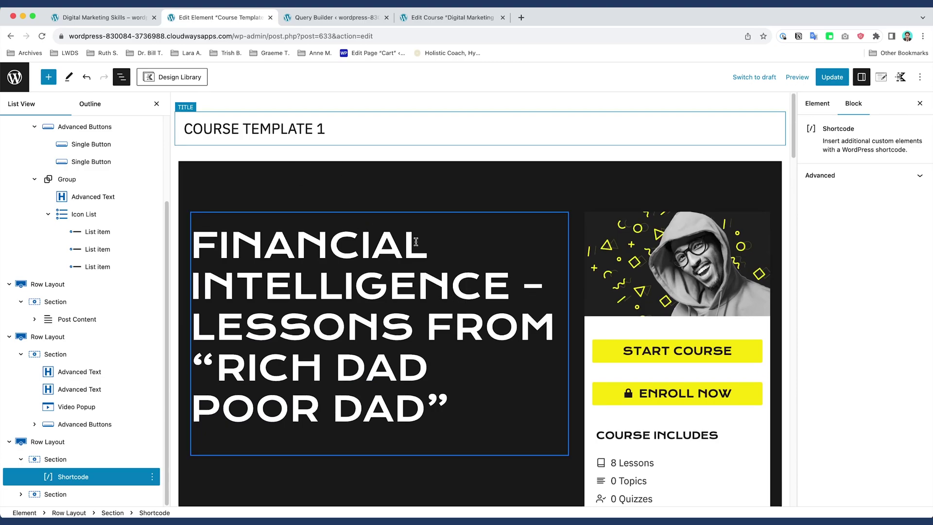
pyautogui.click(48, 77)
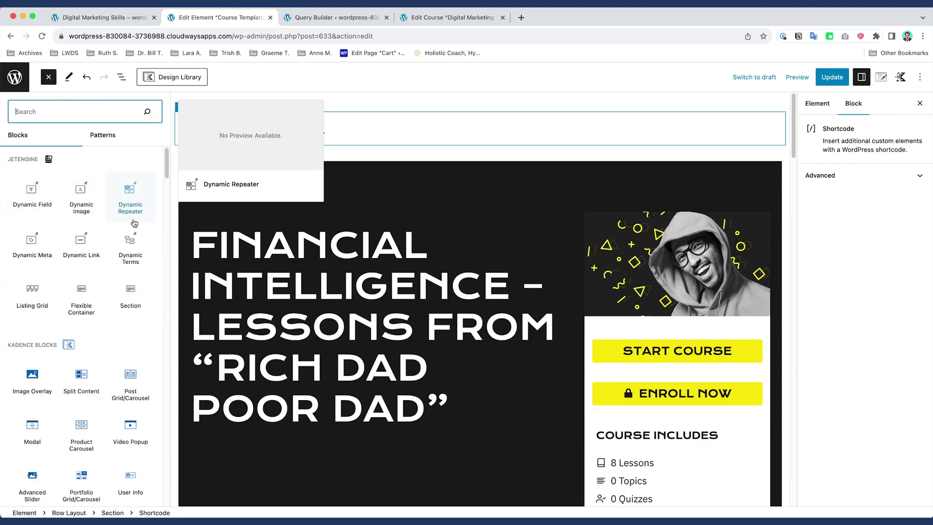
pyautogui.click(43, 76)
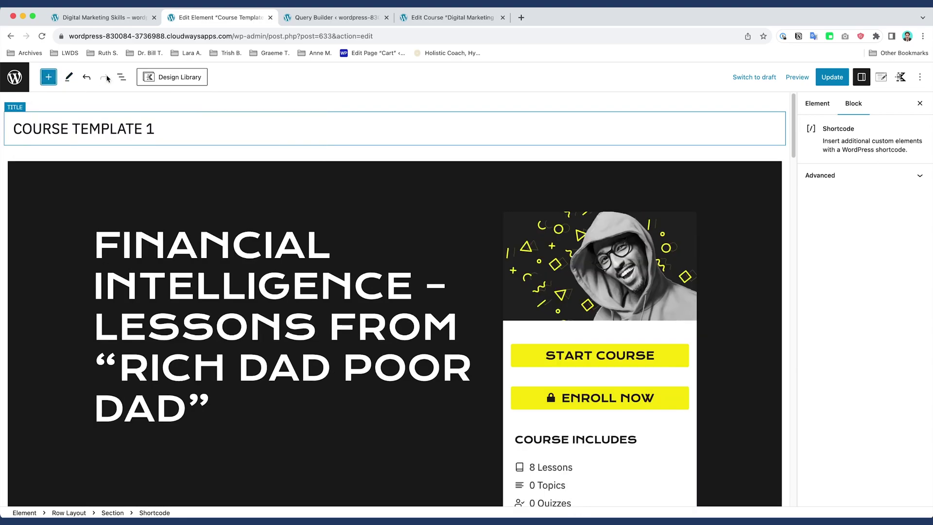
pyautogui.click(48, 77)
pyautogui.scroll(-10, 484, 220)
pyautogui.scroll(-5, 483, 220)
pyautogui.scroll(-10, 630, 356)
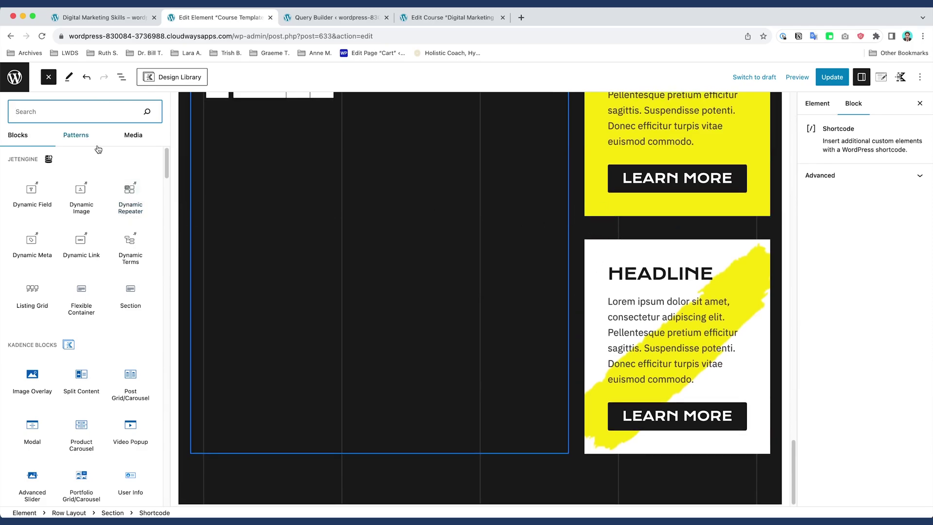
pyautogui.scroll(10, 488, 233)
pyautogui.scroll(3, 487, 234)
pyautogui.scroll(5, 499, 235)
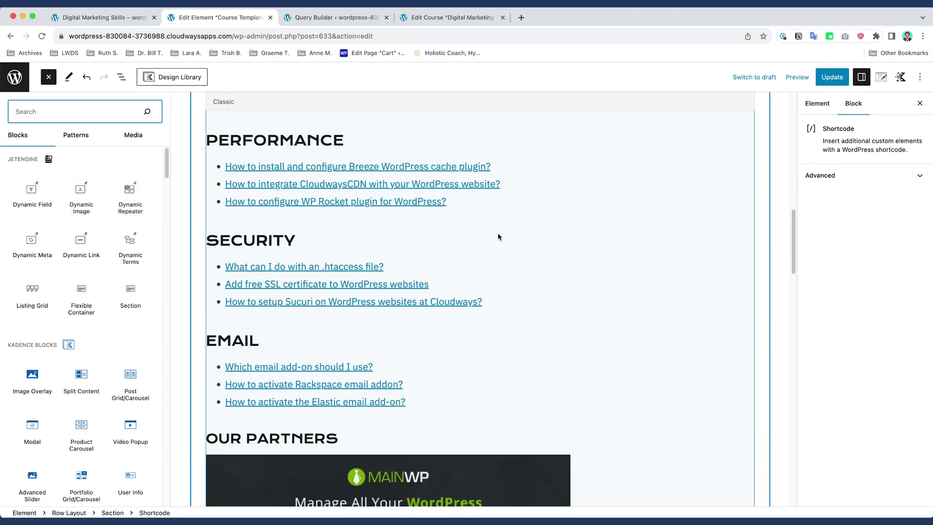
pyautogui.scroll(10, 499, 236)
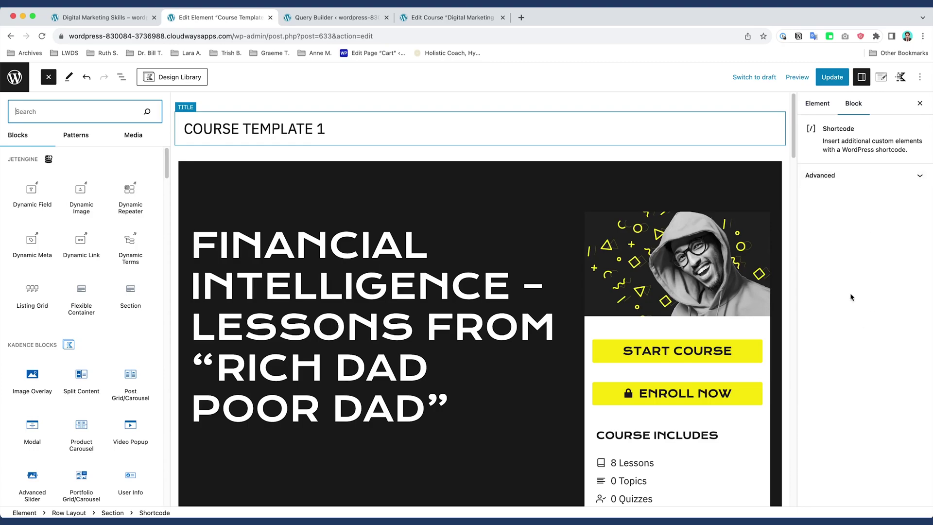
pyautogui.click(335, 253)
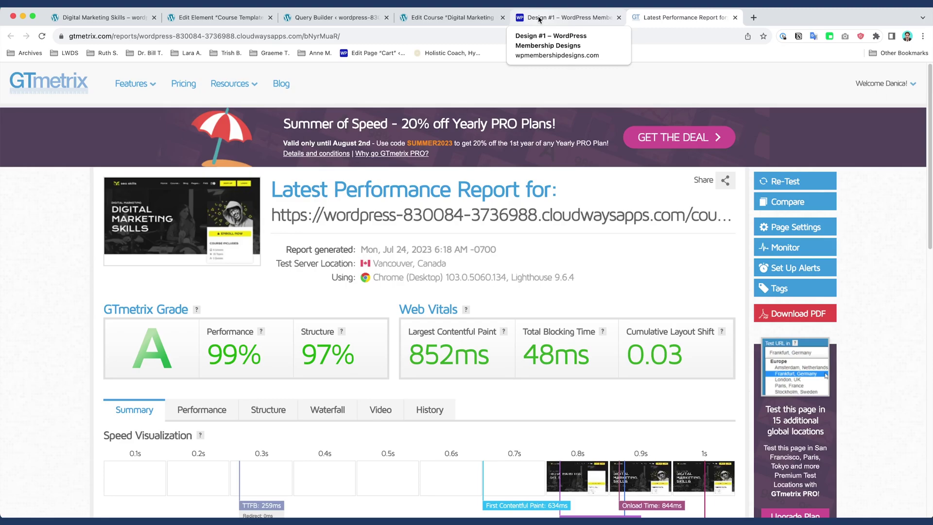
# - Leave the grade-A GTmetrix report and return to the Course Template 1 editor
pyautogui.click(201, 24)
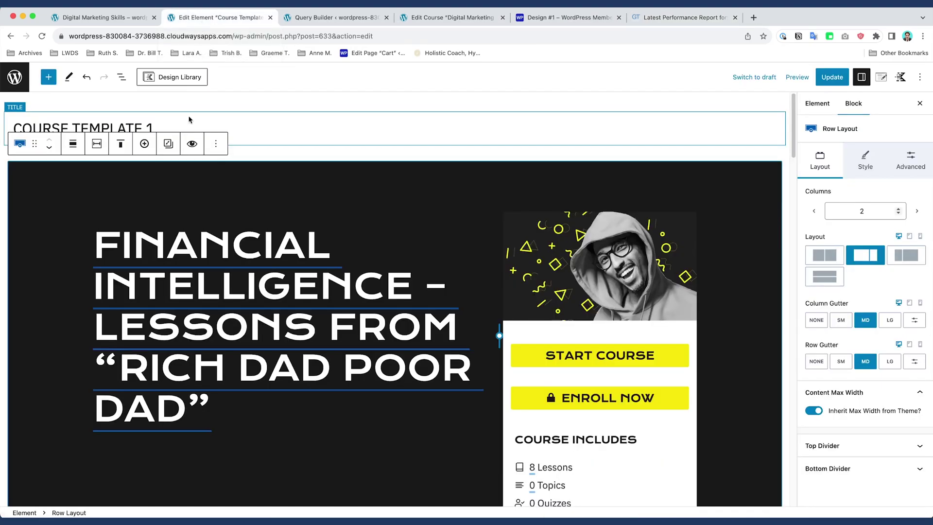
# - Review the template's page-wide Kadence controls, page scripts and custom CSS and JS
pyautogui.click(153, 220)
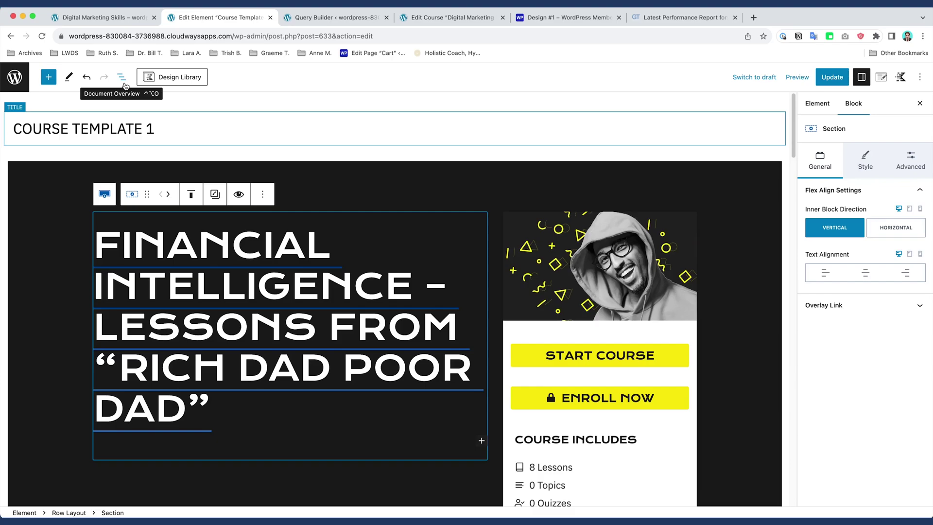
pyautogui.click(902, 77)
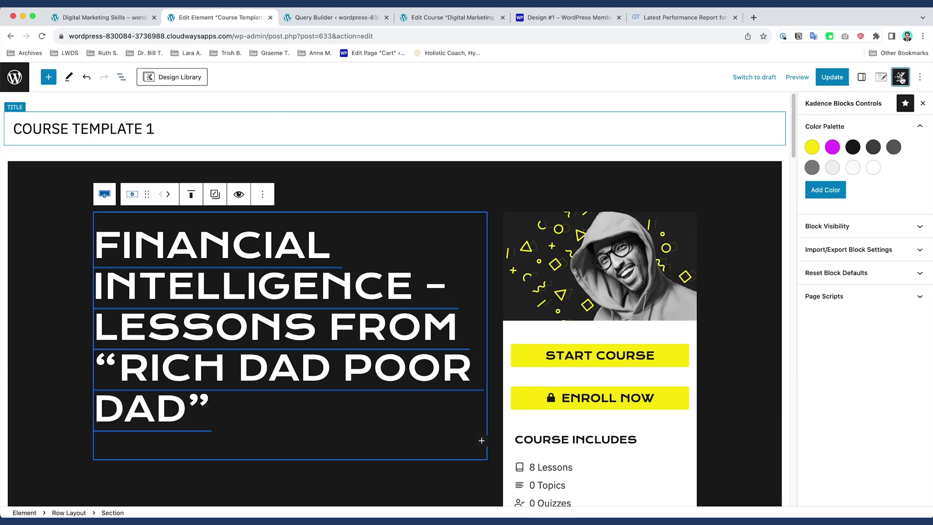
pyautogui.click(823, 296)
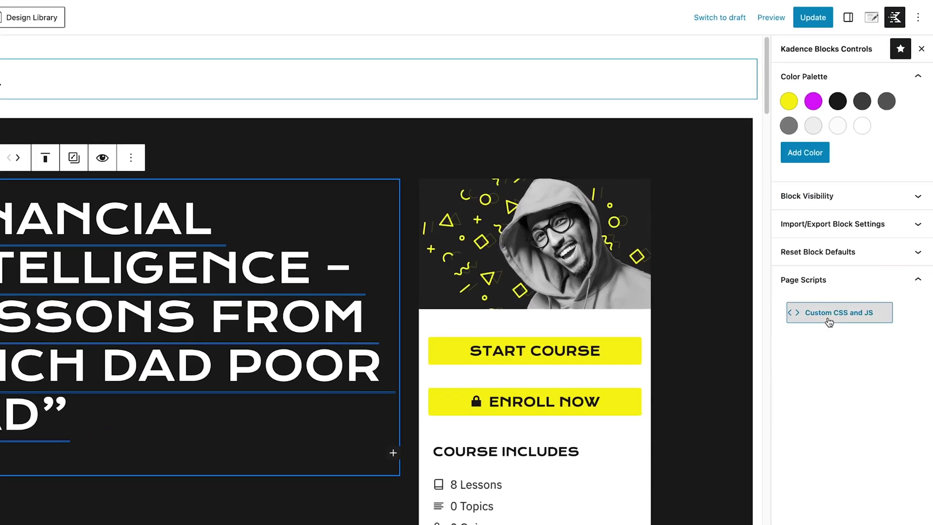
pyautogui.click(829, 321)
pyautogui.scroll(-5, 505, 228)
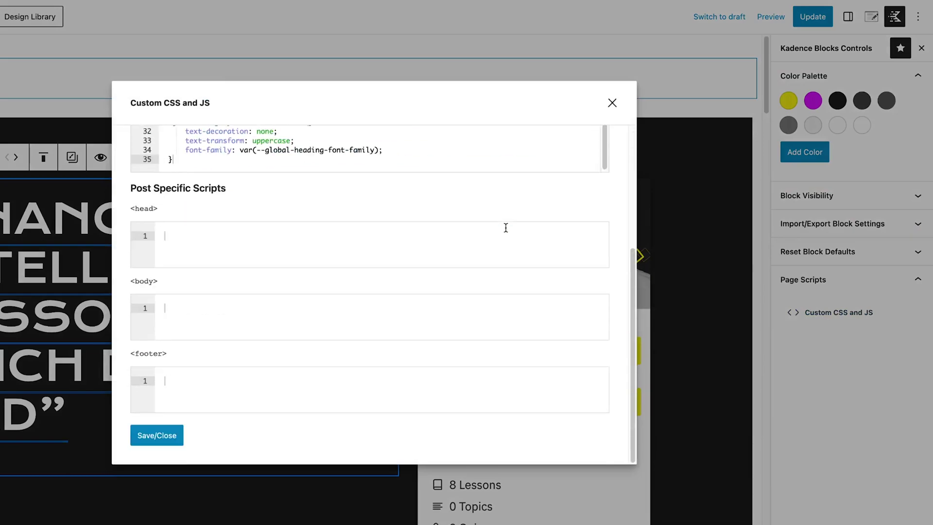
pyautogui.scroll(3, 547, 186)
# - Leave the custom CSS and JS window and show the template's block outline
pyautogui.click(612, 102)
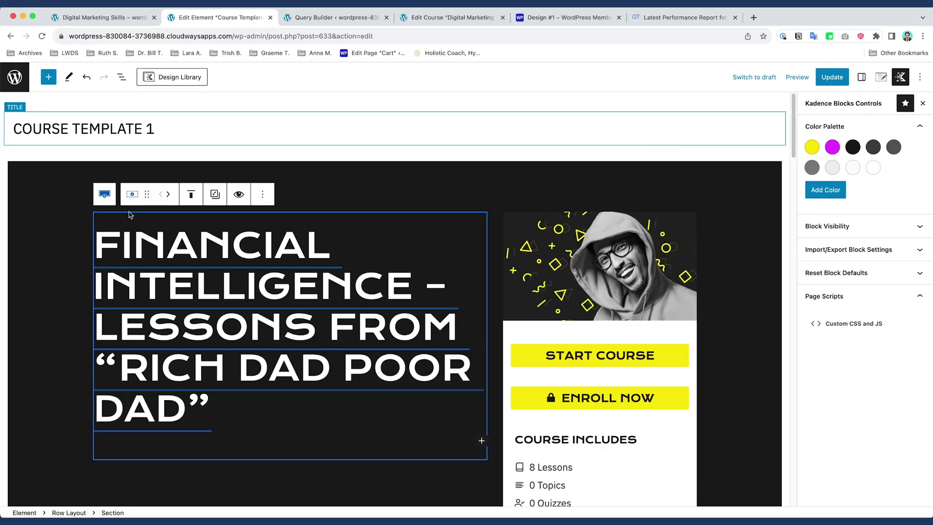
pyautogui.click(121, 77)
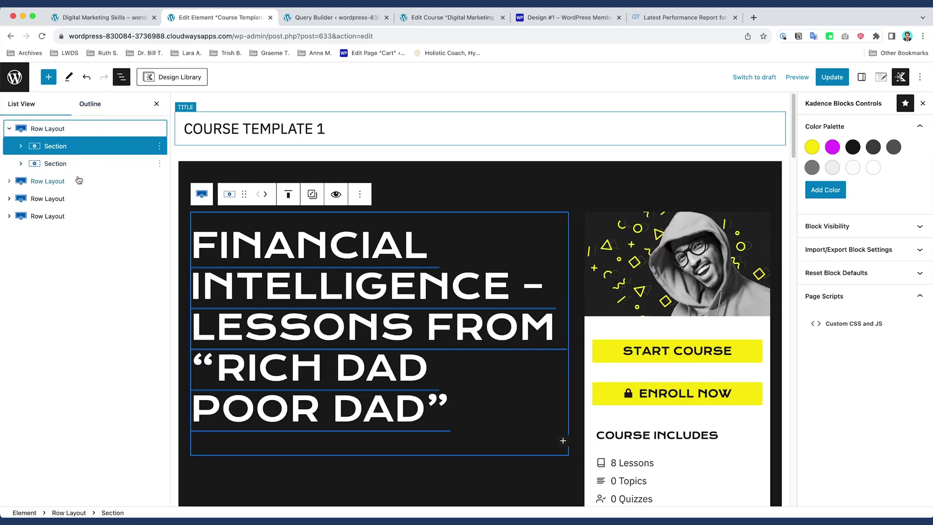
# - Reveal the hero column's Dynamic Terms and title heading, confirming its Post Title dynamic content
pyautogui.click(21, 146)
pyautogui.click(102, 164)
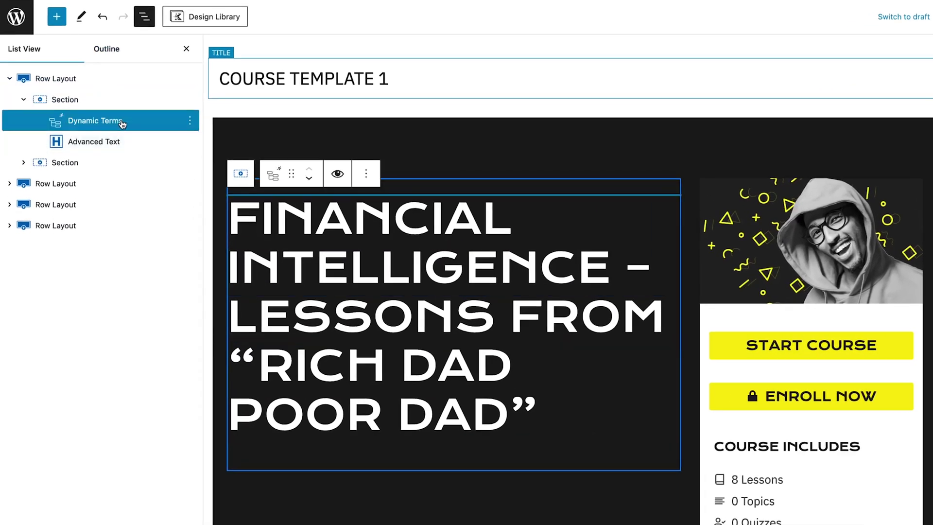
pyautogui.click(381, 220)
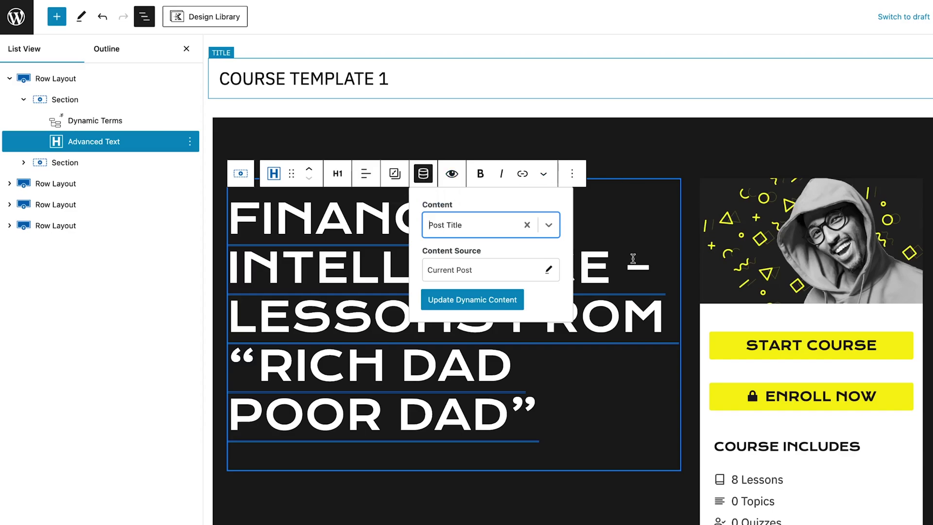
pyautogui.click(774, 145)
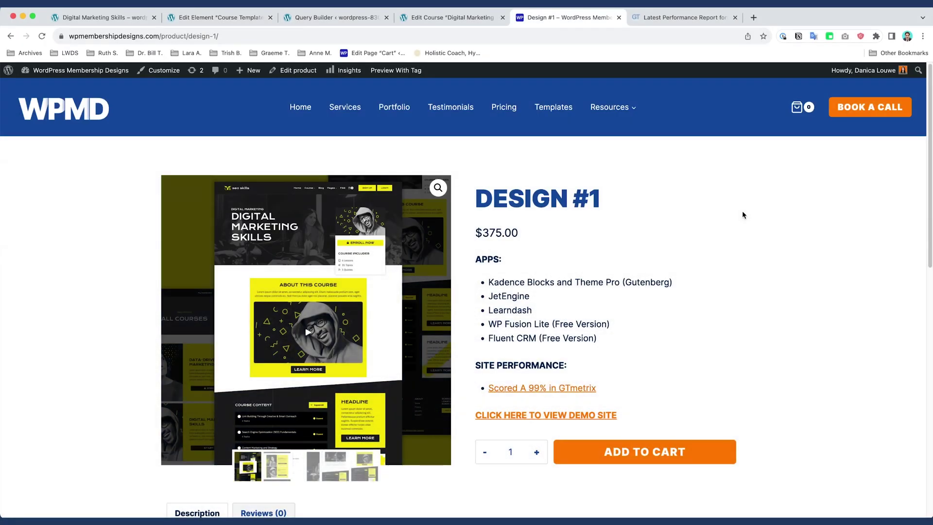
pyautogui.scroll(-5, 742, 215)
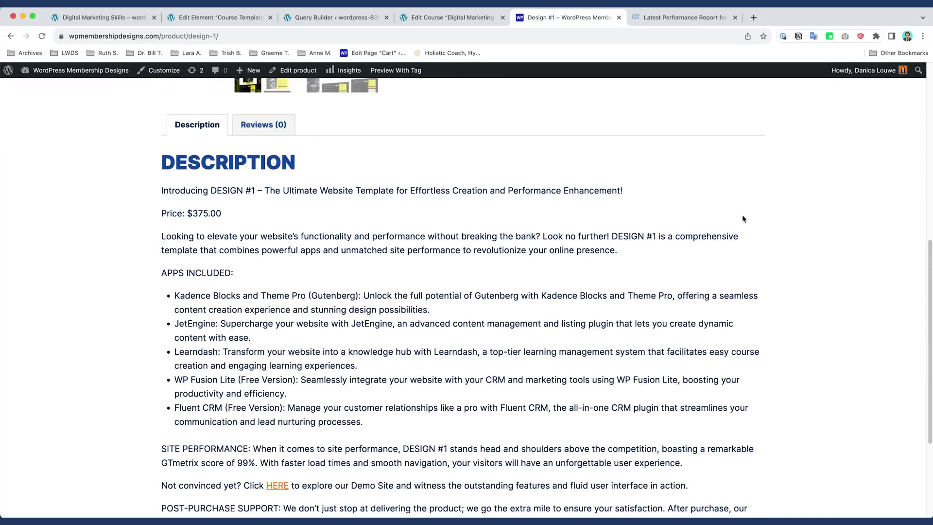
pyautogui.scroll(-2, 743, 215)
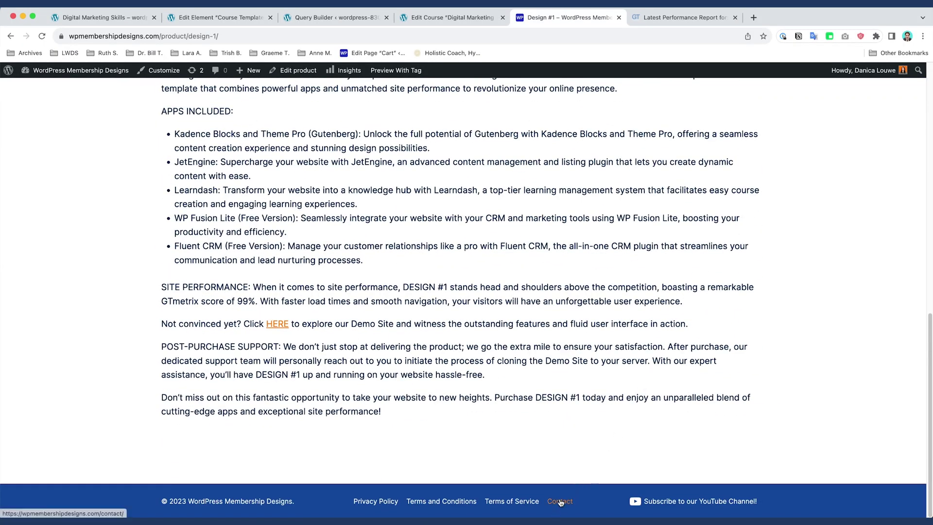